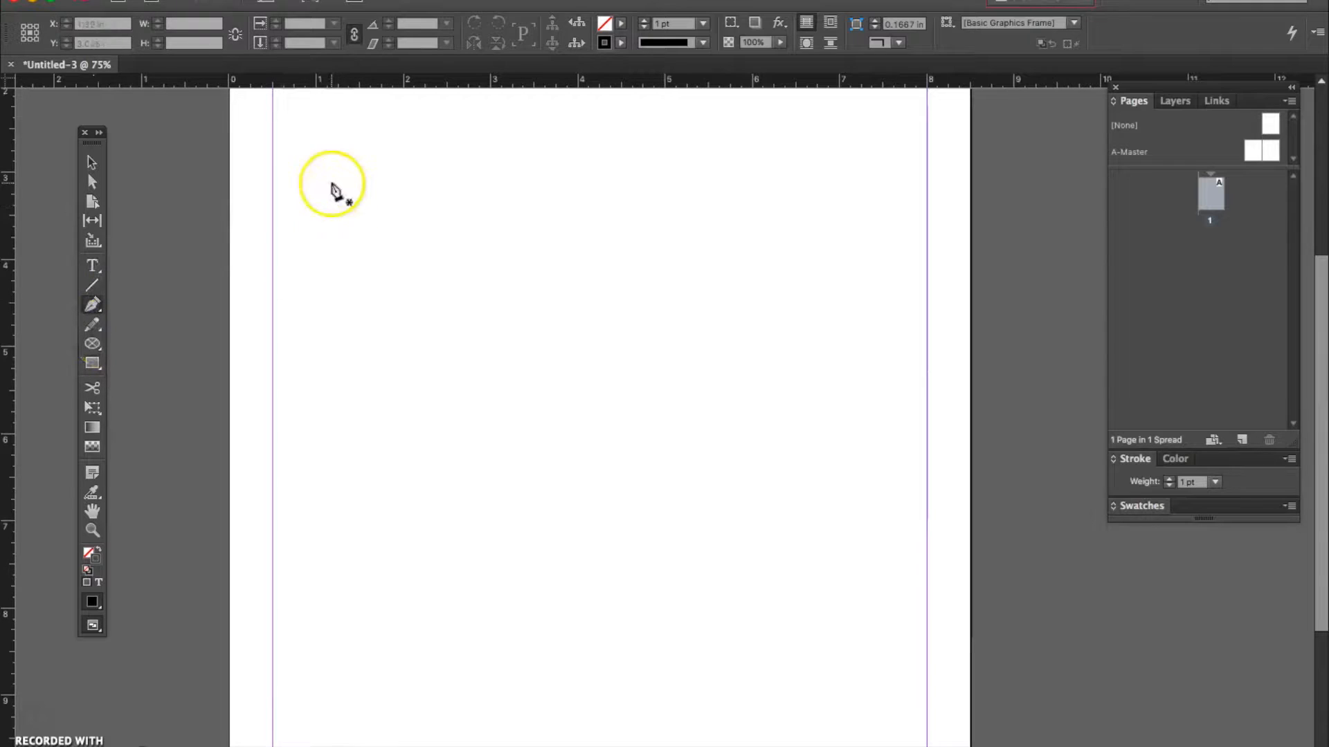
- Draw a straight horizontal line about 1.32 in long near the page's upper left with the Pen tool, and deselect it
left_click(322, 151)
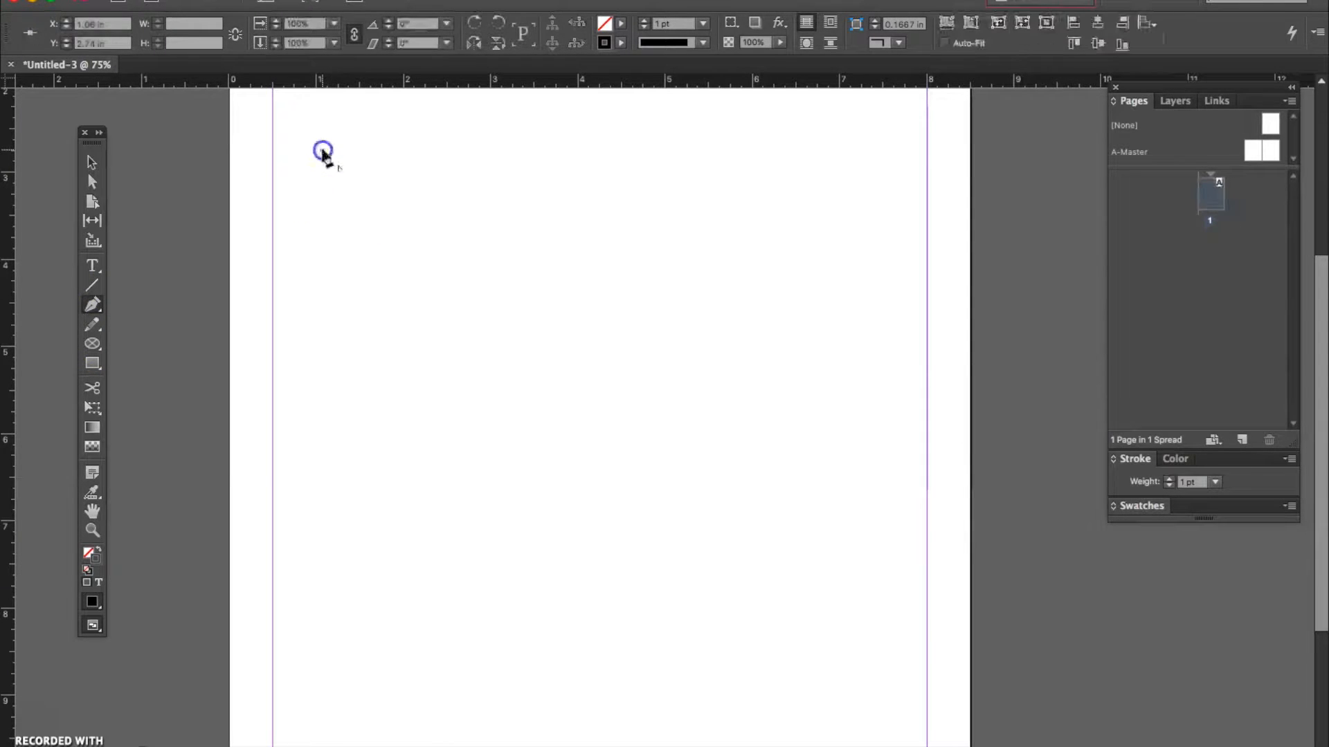
left_click(437, 150)
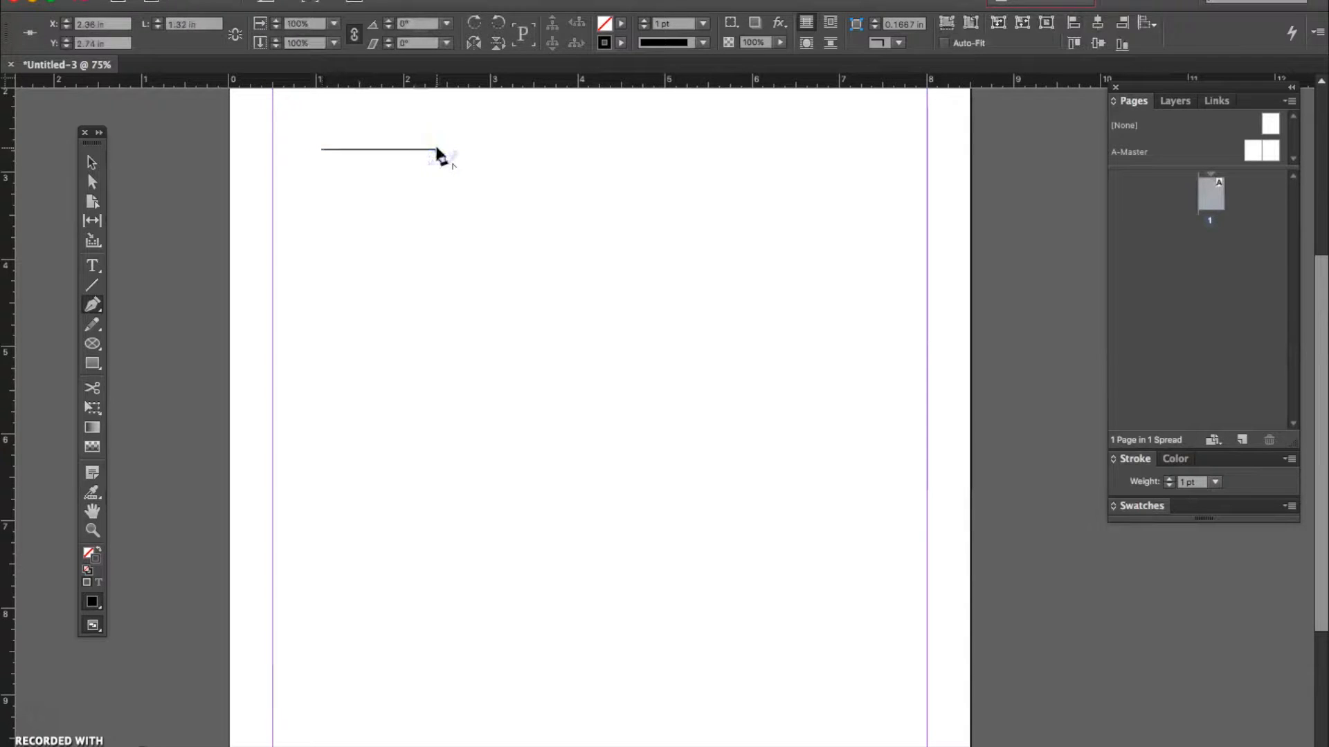
key("super+shift+a")
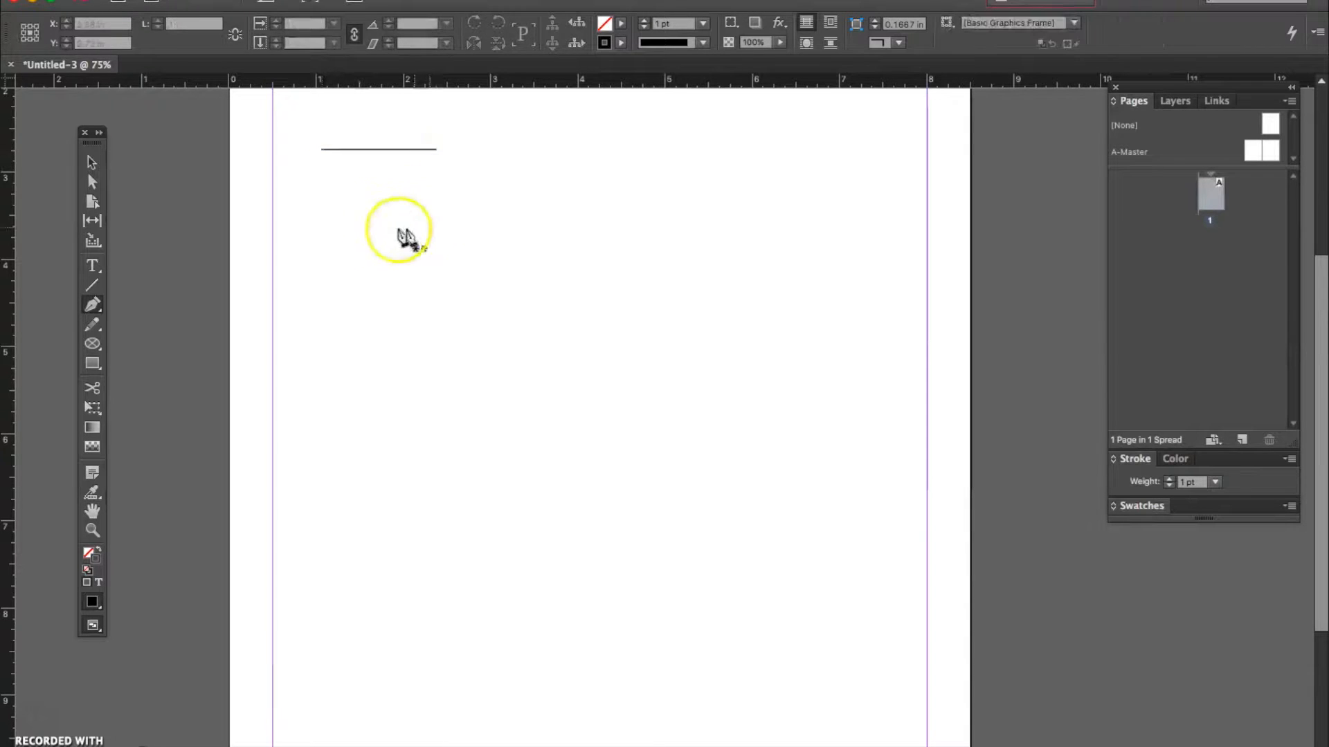
- Begin a path under the line with a shallow curve to about X 2.38 in, Y 3.25 in, and a straight segment to X 3 in, Y 2.9 in
left_click(323, 204)
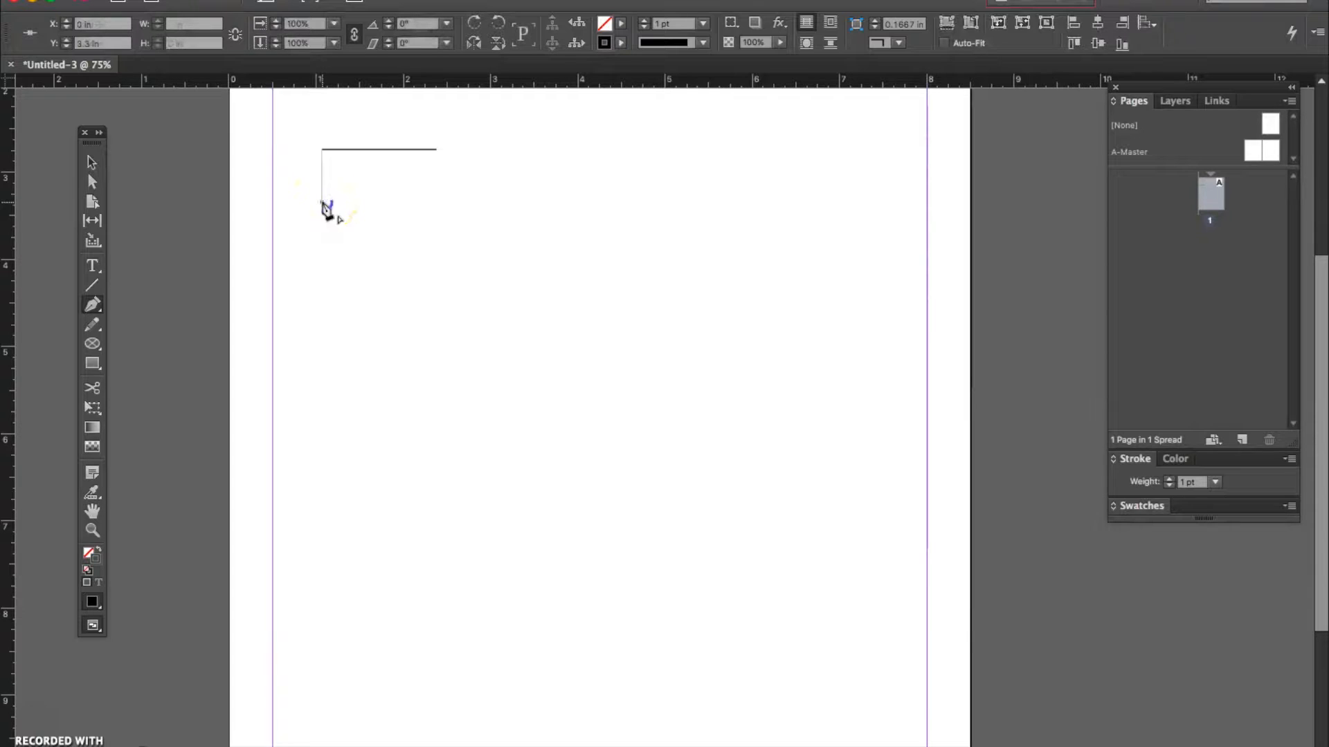
left_click_drag(323, 229, 323, 236)
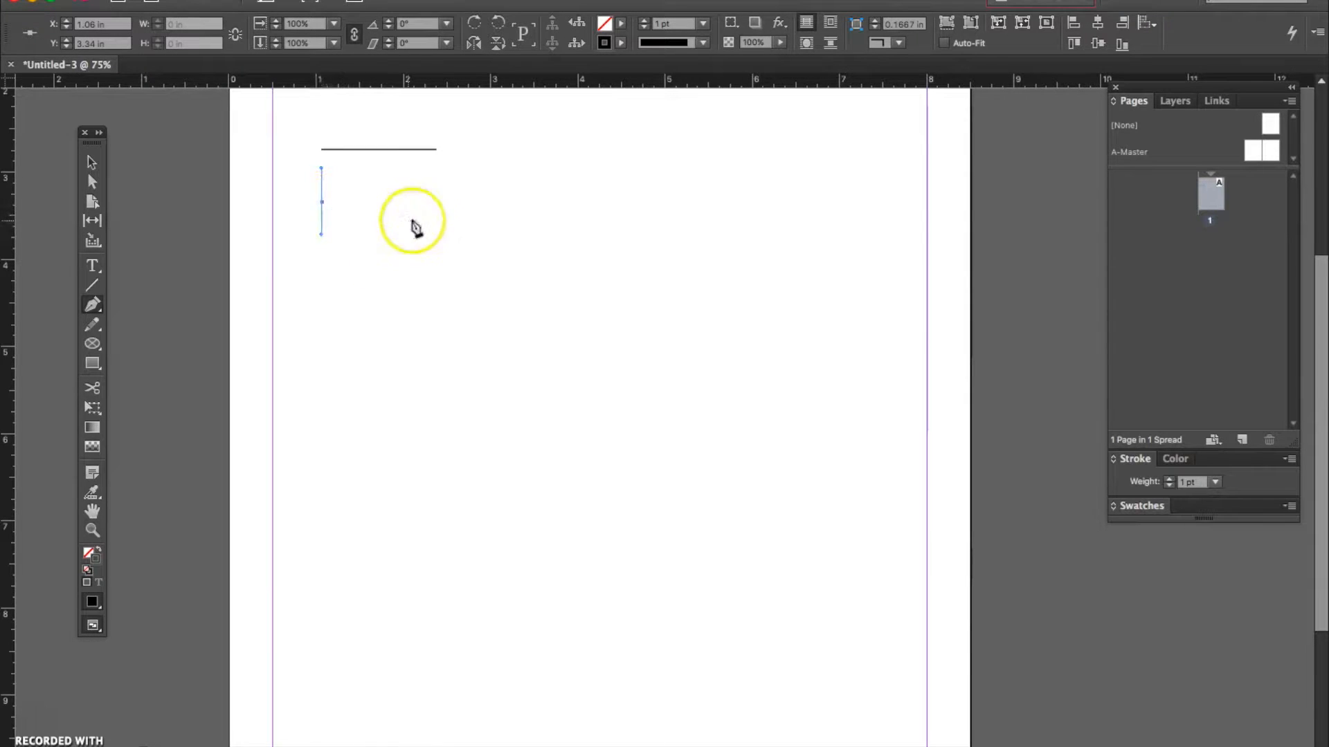
left_click(434, 197)
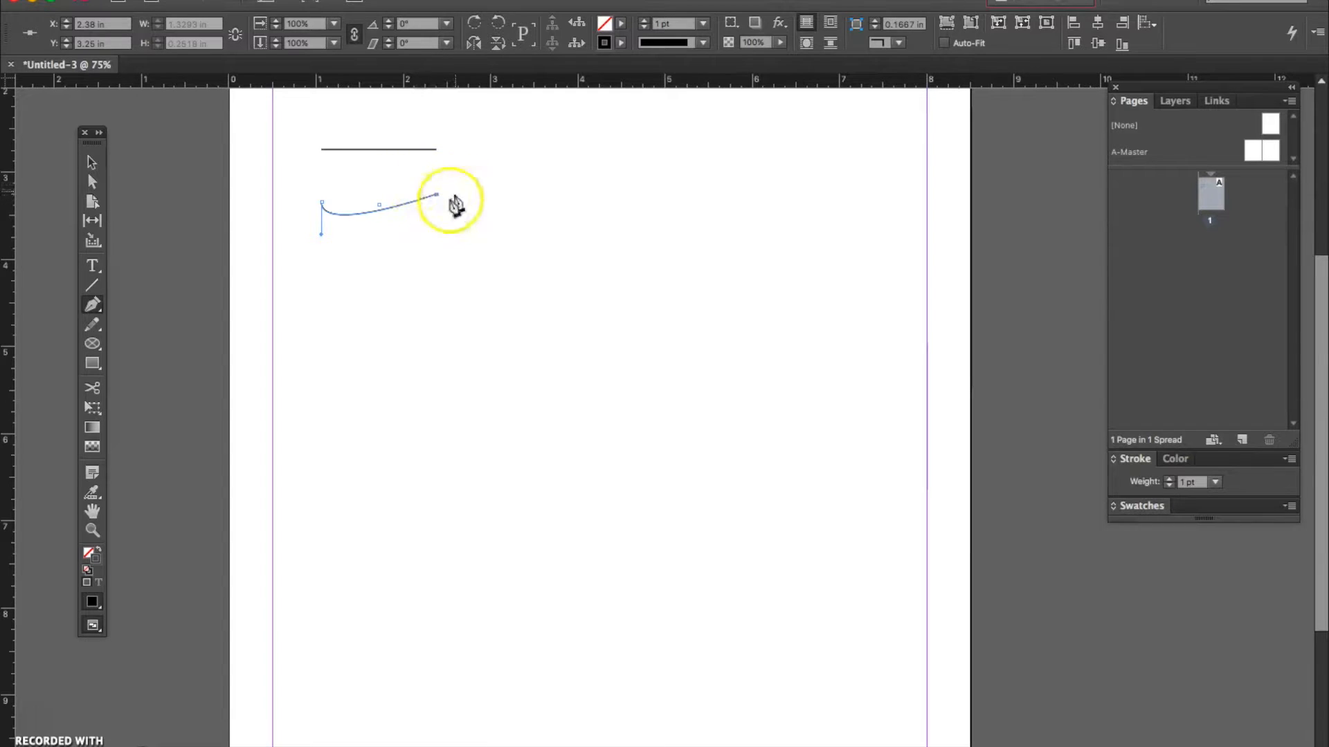
left_click(491, 164)
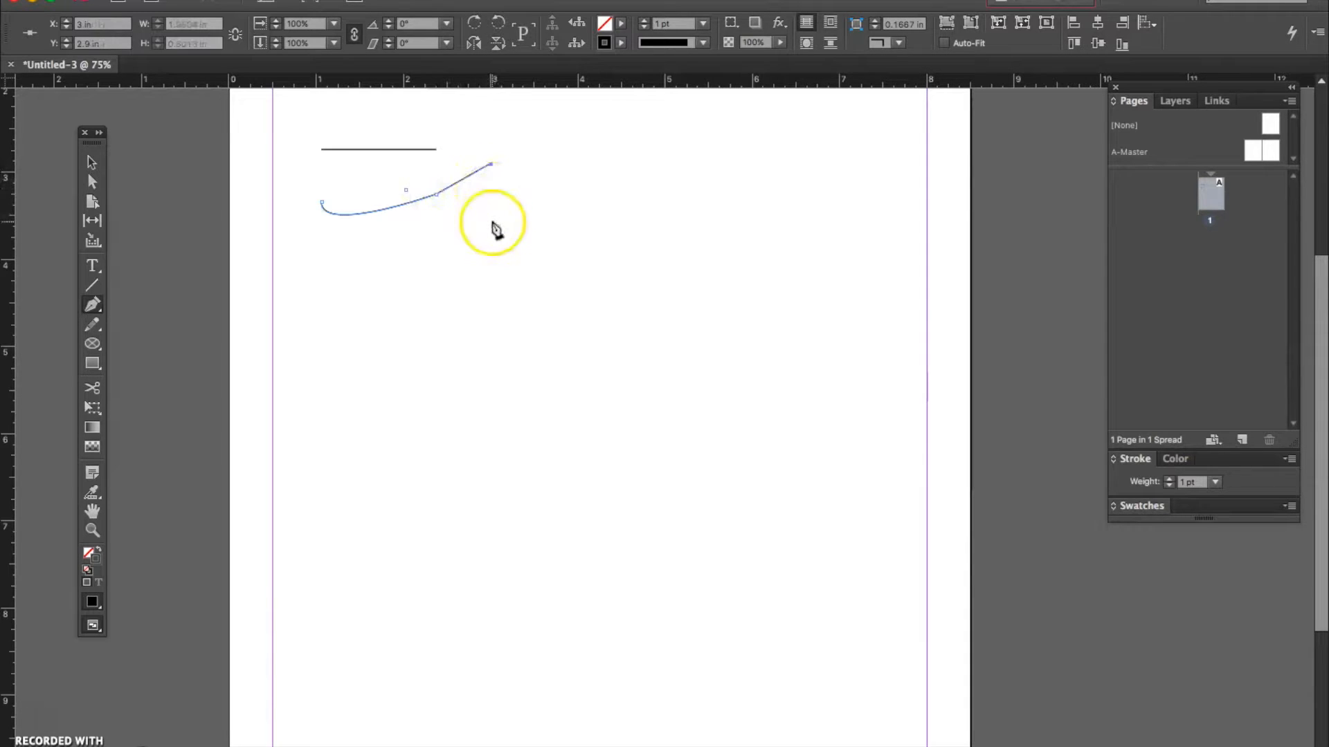
- Continue the path downward with three smooth curves bulging to alternating sides, ending at about X 2.96 in, Y 6.28 in, and deselect it
left_click(492, 257)
left_click_drag(492, 257, 458, 257)
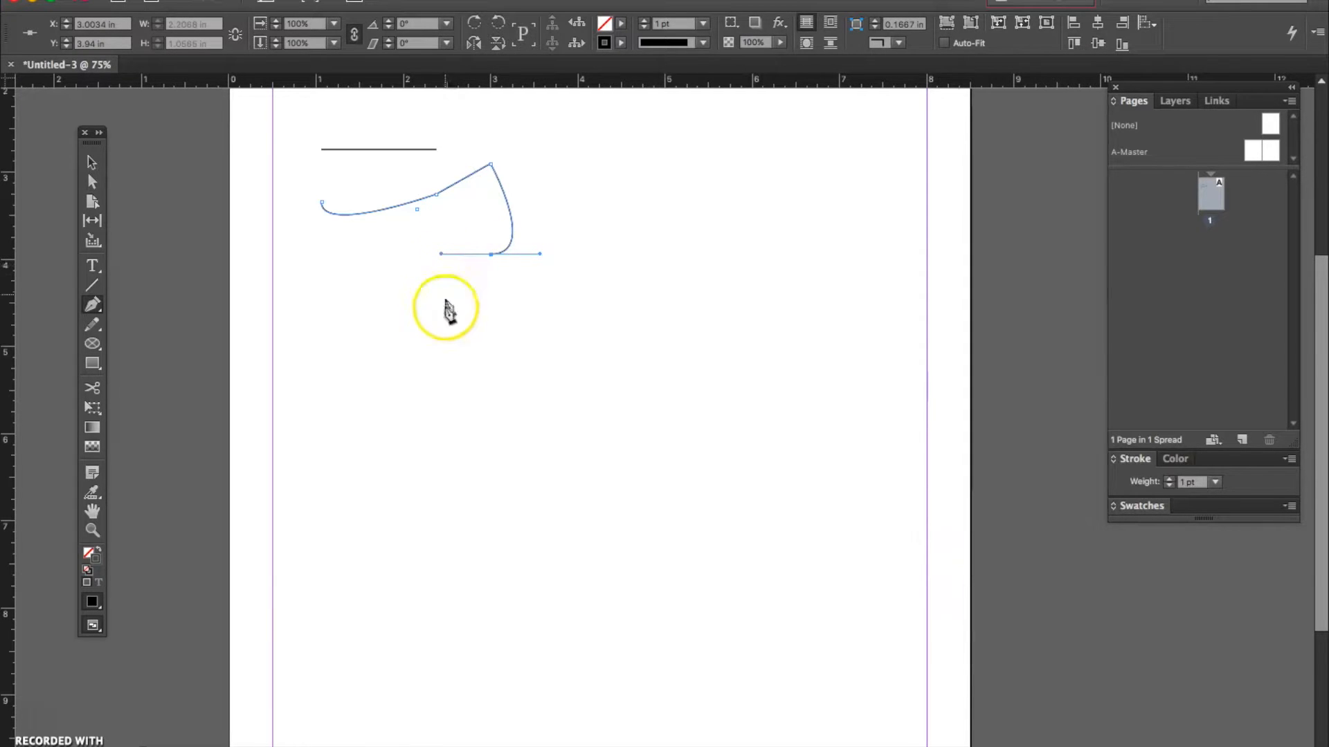
left_click(491, 357)
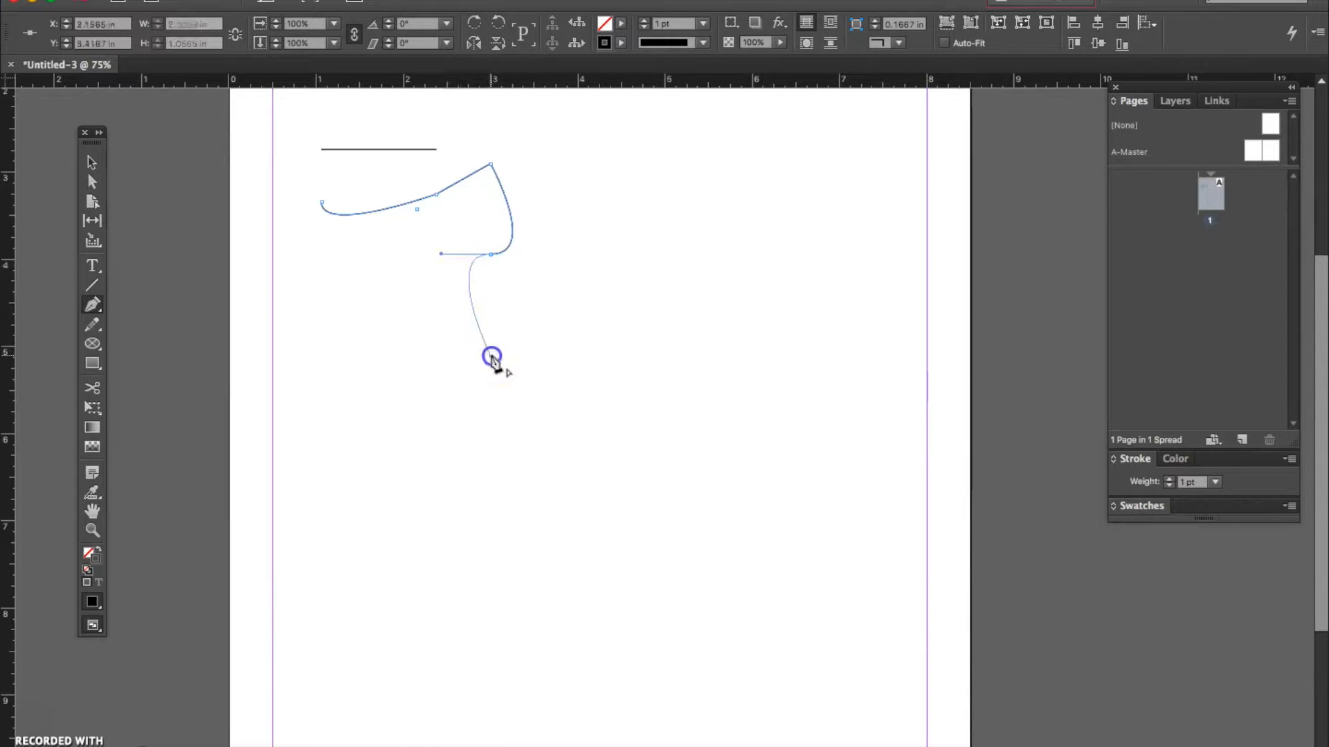
left_click_drag(493, 356, 529, 355)
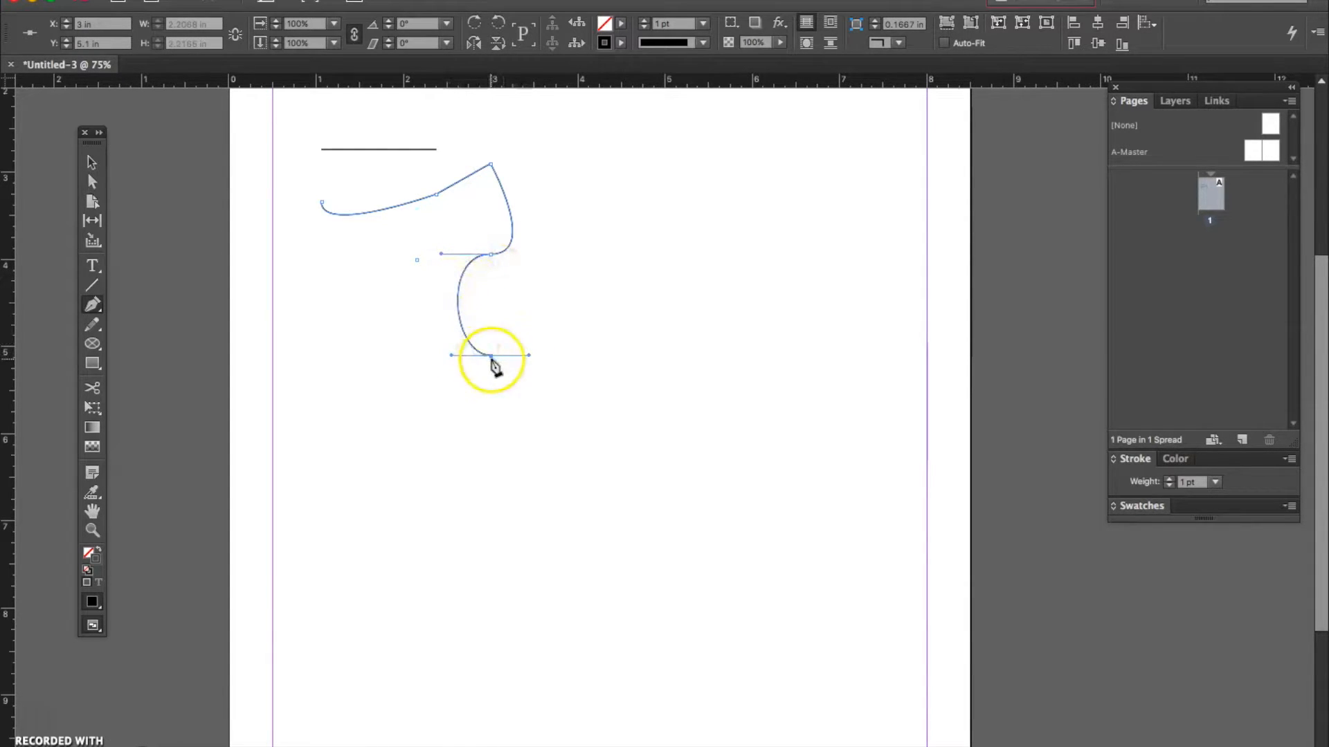
left_click(488, 460)
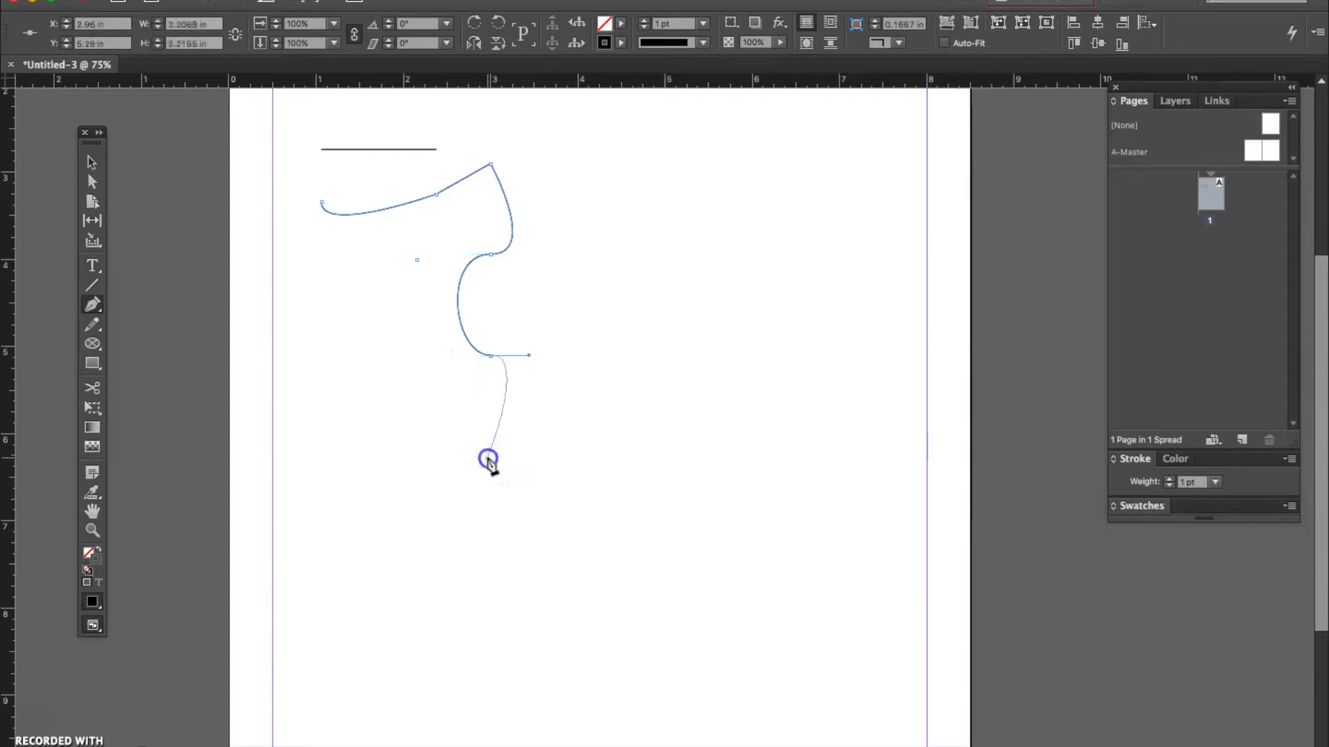
left_click_drag(488, 459, 446, 459)
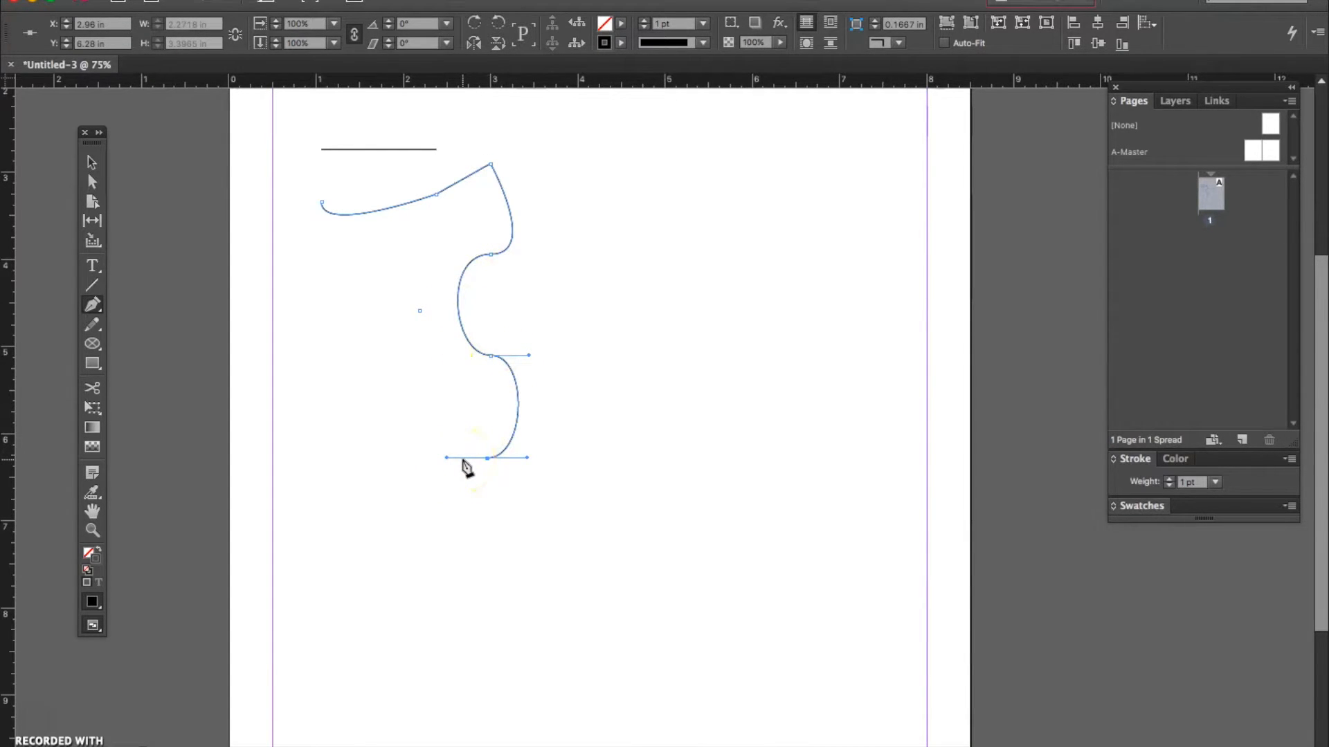
key("super+shift+a")
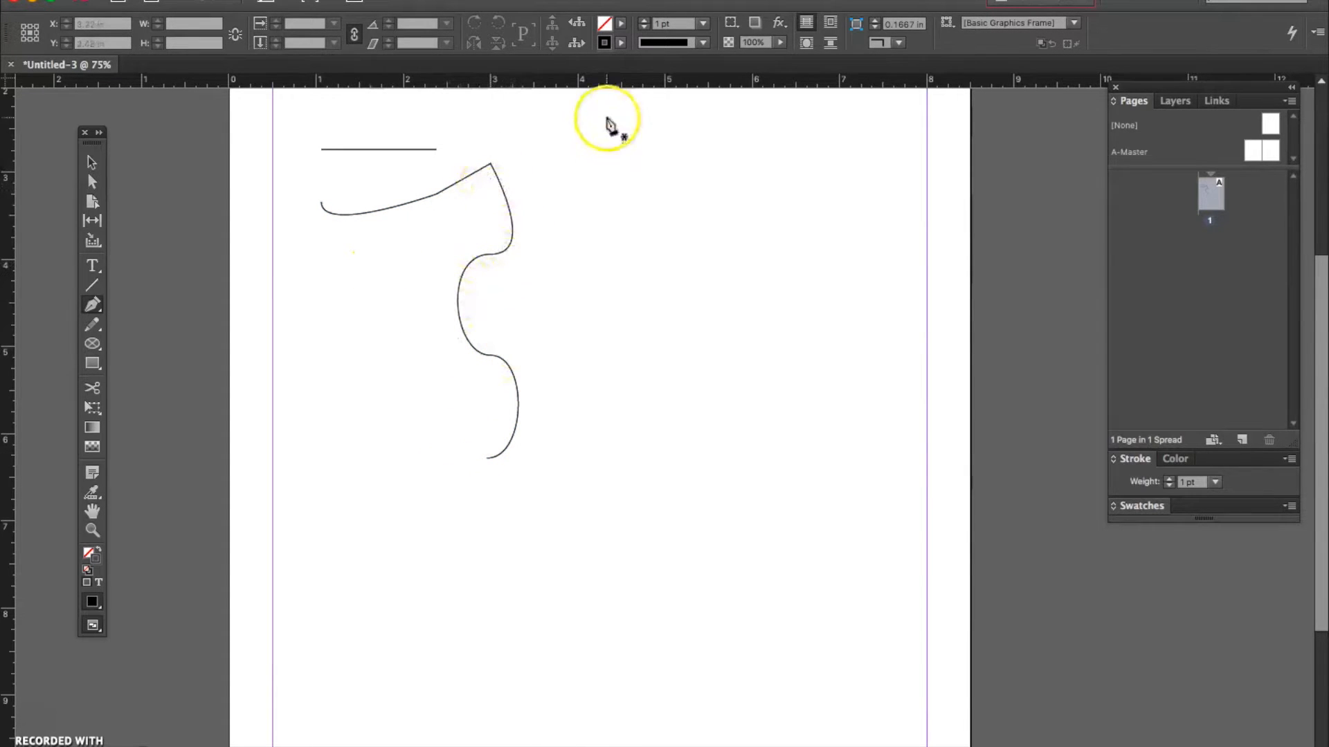
- Draw a second vertical wavy path of three alternating curves, starting at about X 4.25 in, Y 2.89 in and about 3.3 in tall, and deselect it
left_click(600, 162)
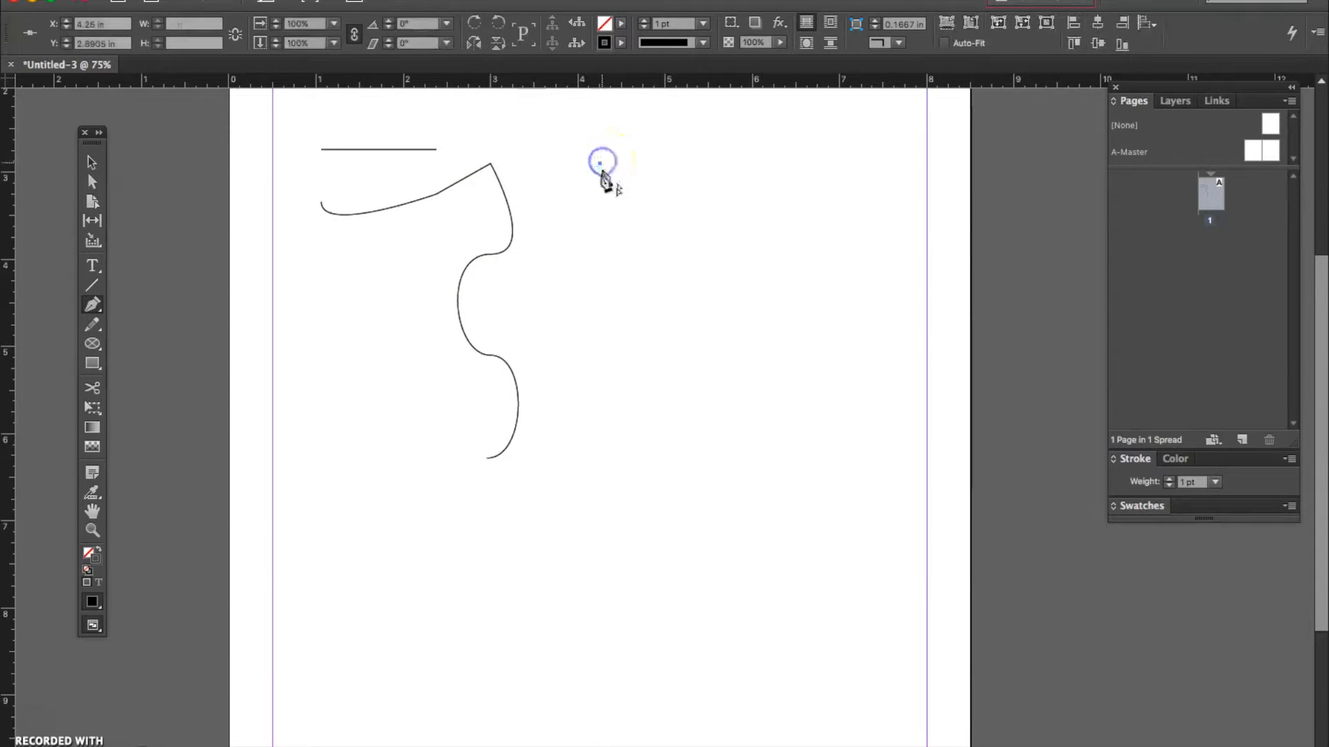
left_click_drag(599, 248, 559, 248)
left_click(599, 353)
left_click_drag(607, 356, 641, 352)
scroll(631, 377, "up", 1)
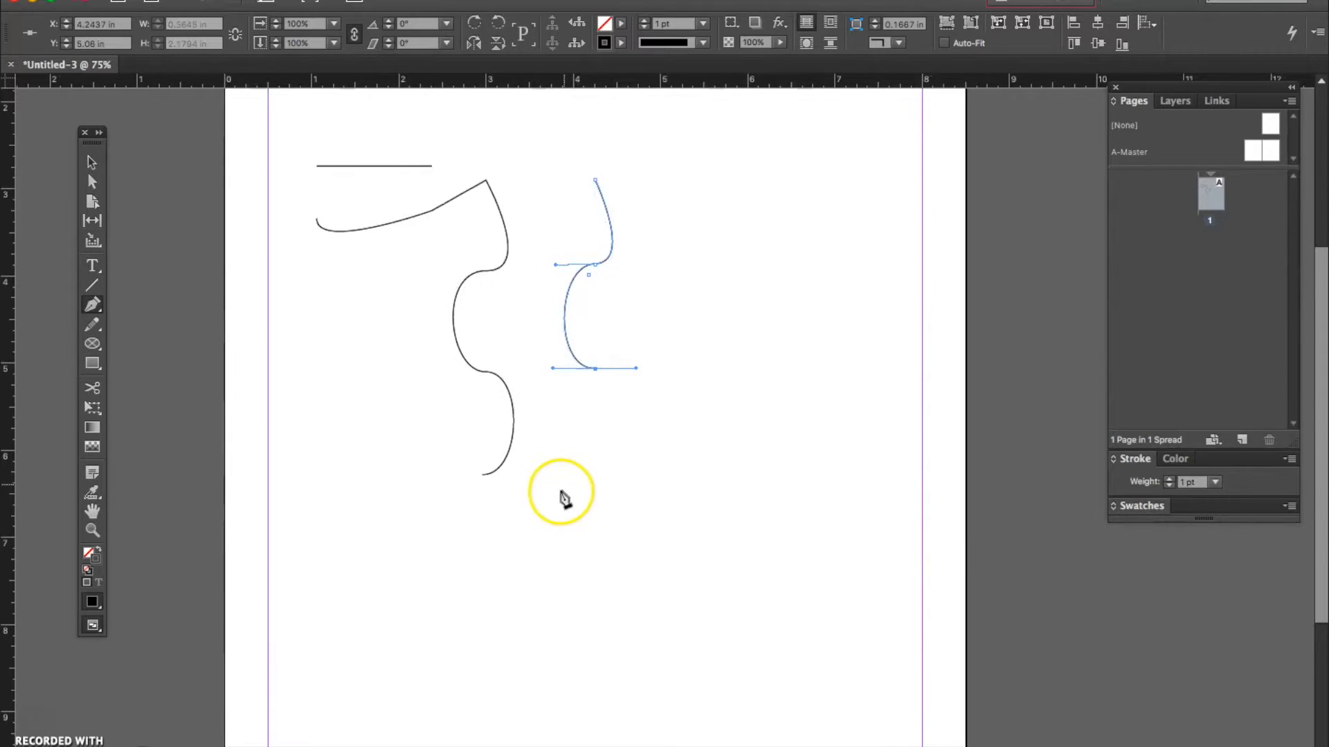
left_click_drag(595, 468, 569, 471)
key("super+shift+a")
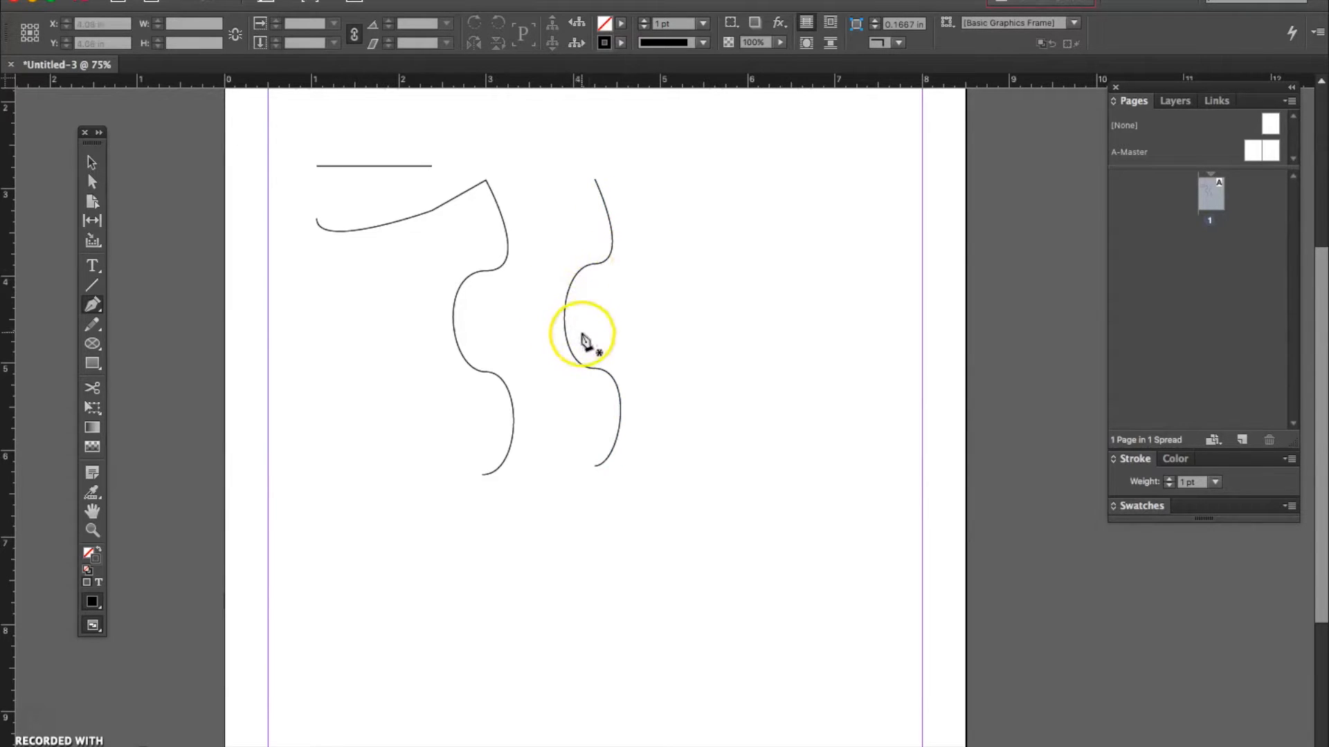
- Use Direct Selection on the second wavy path's upper middle anchor to tilt its direction handles diagonally and shorten the left handle
left_click(91, 184)
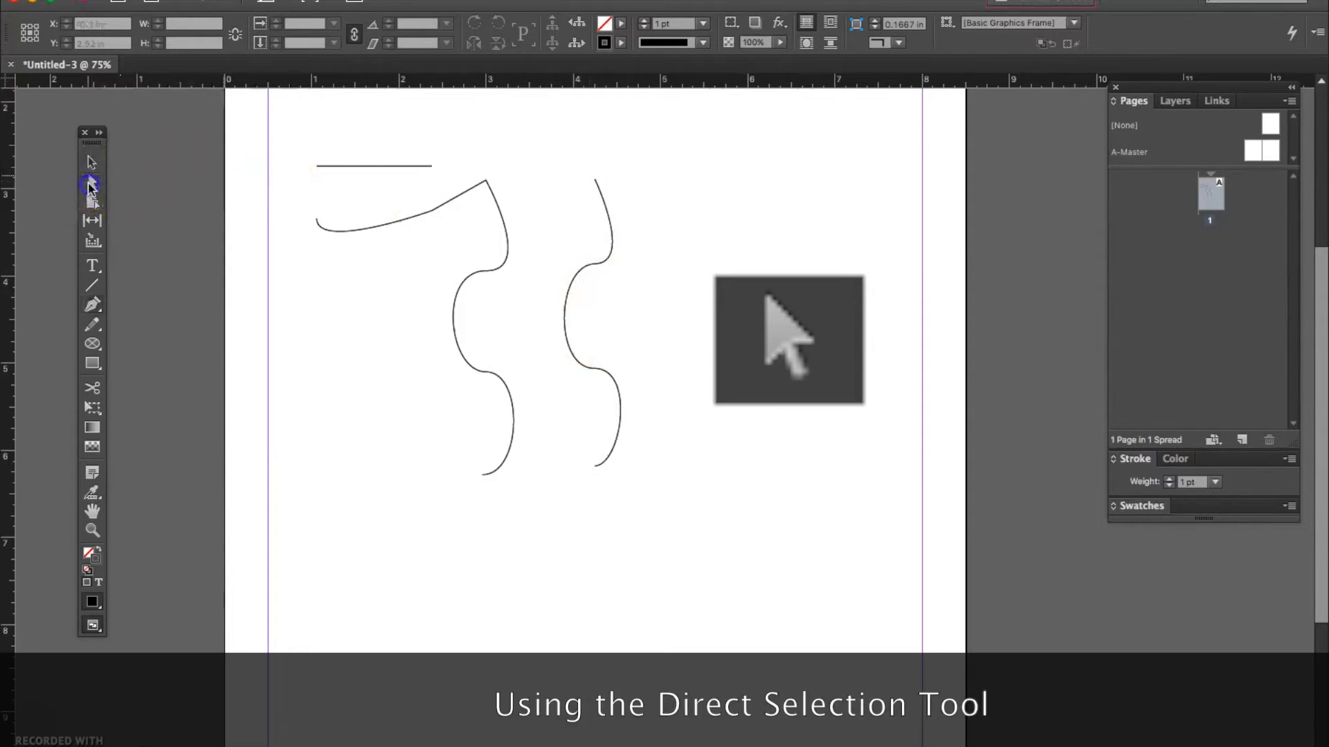
left_click(586, 266)
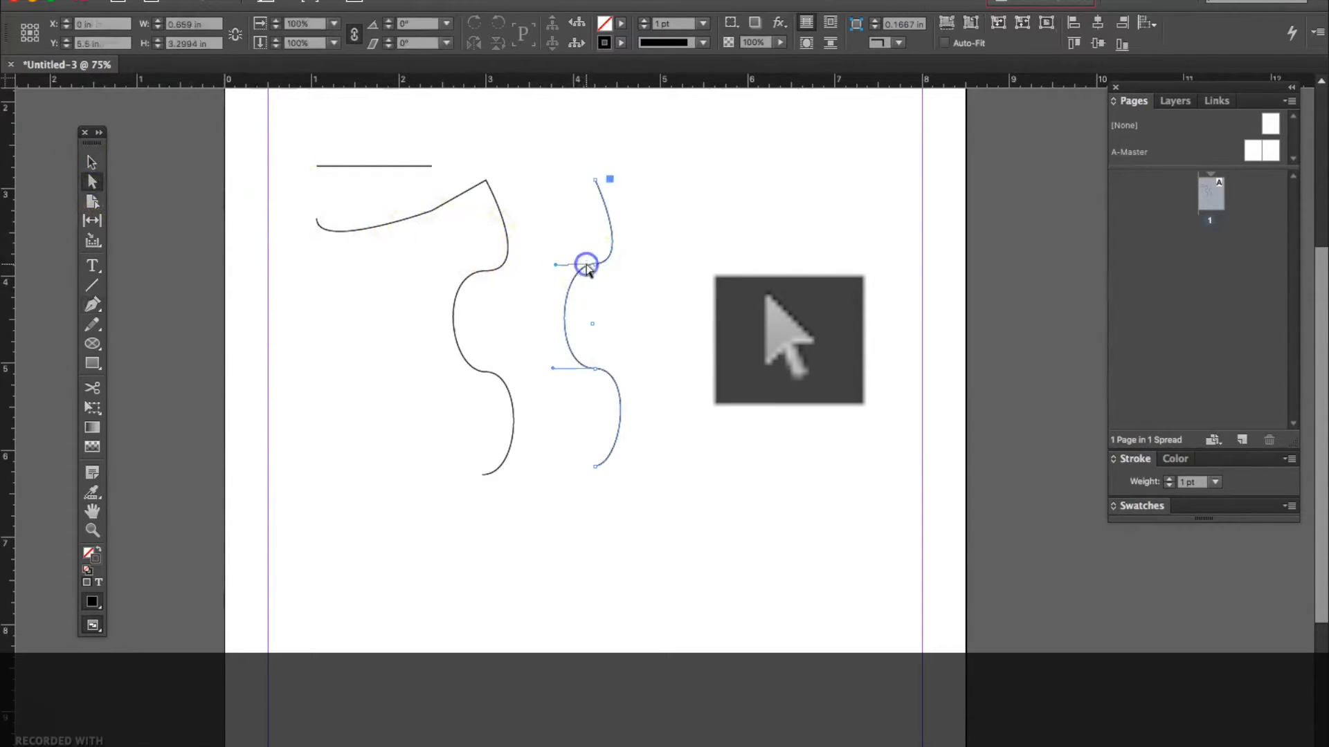
left_click(595, 266)
left_click_drag(556, 264, 650, 306)
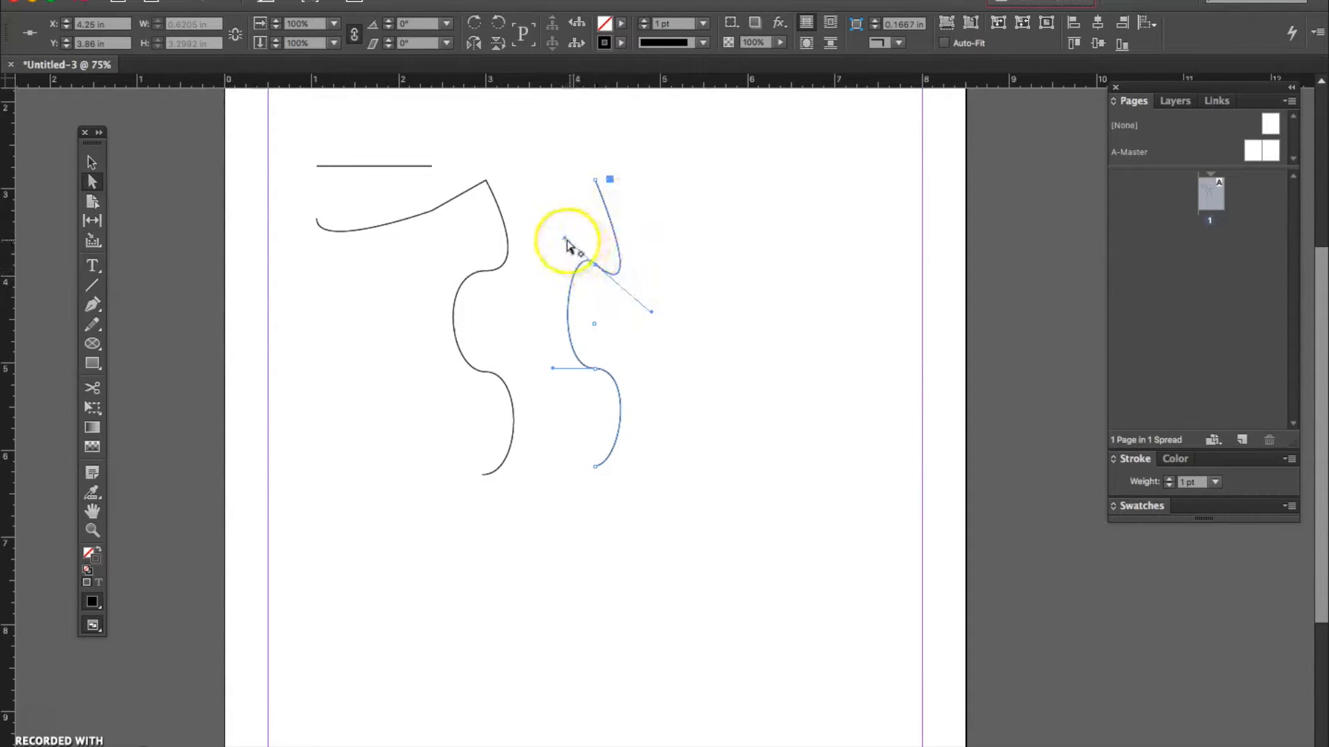
left_click_drag(563, 239, 577, 250)
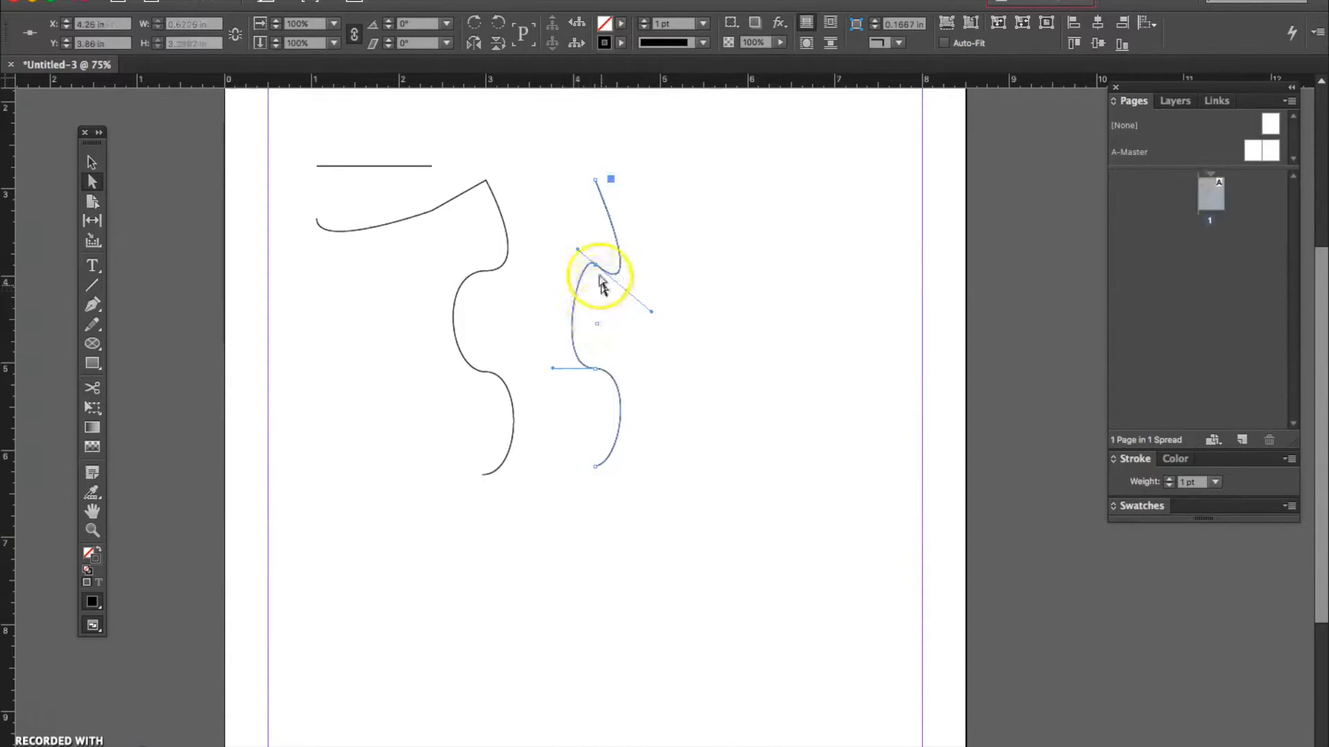
- Retract the left direction handle into the second path's upper middle anchor to make a sharp corner, and deselect the path
left_click(577, 249)
left_click_drag(577, 251, 596, 270)
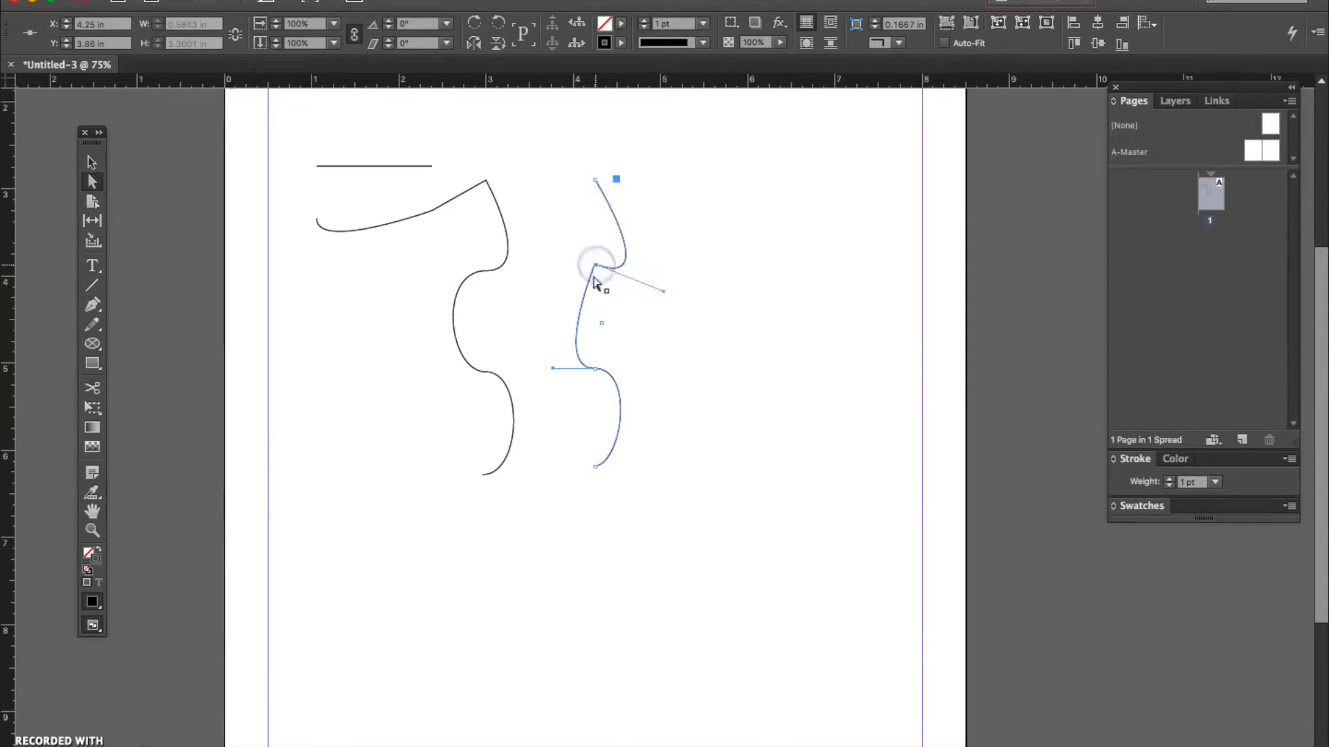
left_click(594, 337)
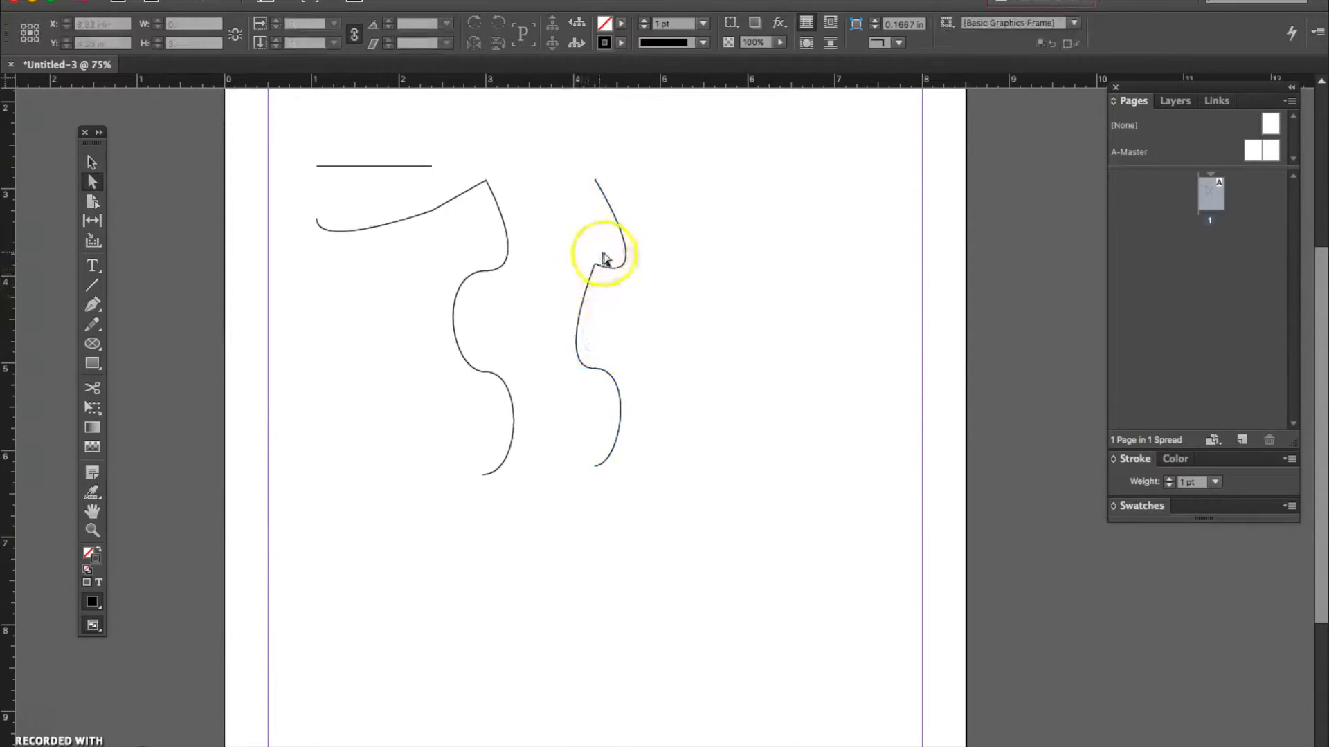
left_click(616, 231)
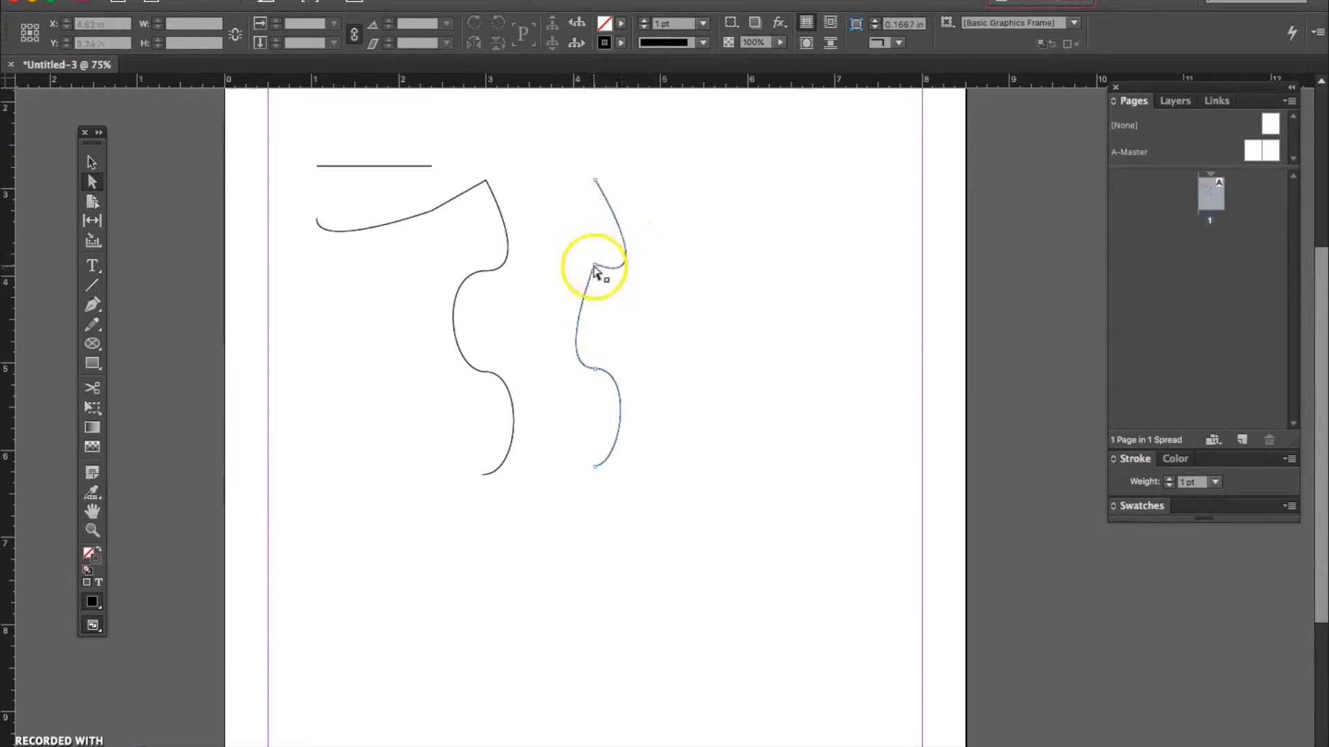
left_click(599, 364)
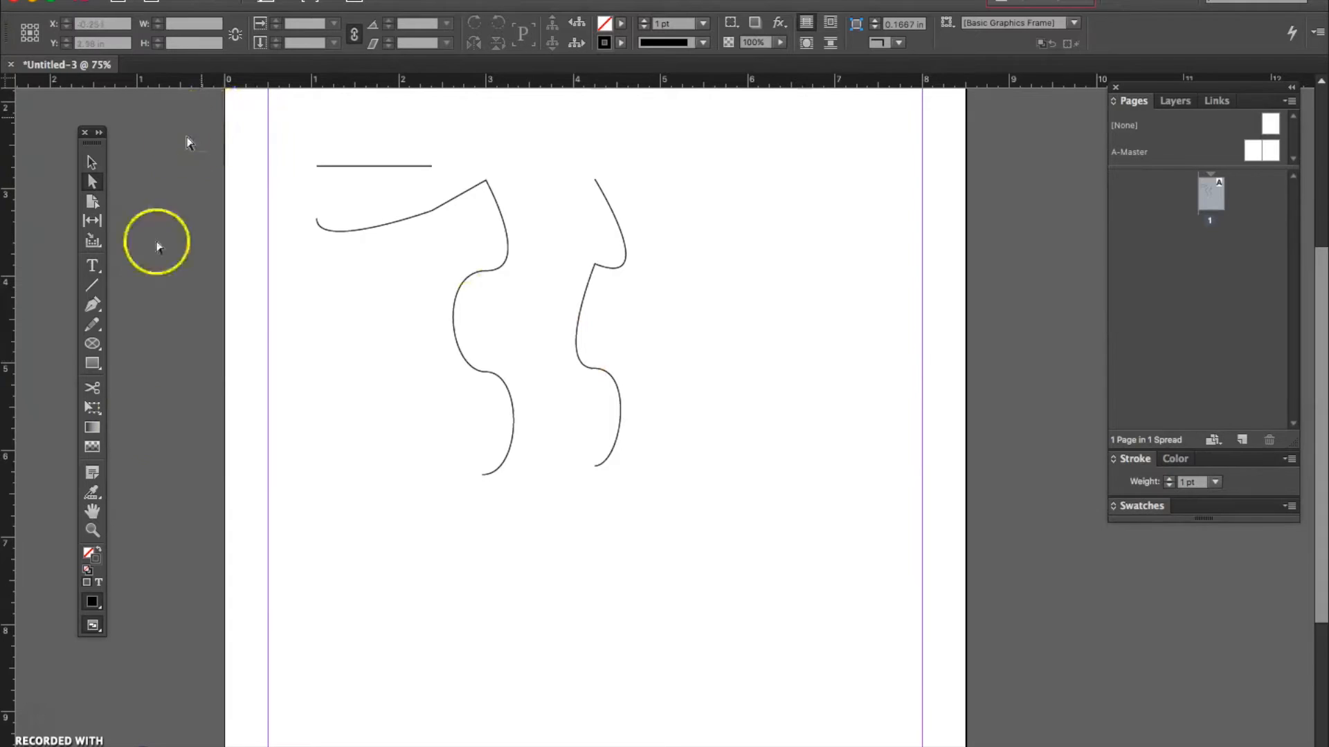
- Draw a third vertical path about 3.3 in tall from X 5.78 in, Y 2.8 in, folding the third anchor's handle back so the last two curves bulge left
left_click(92, 311)
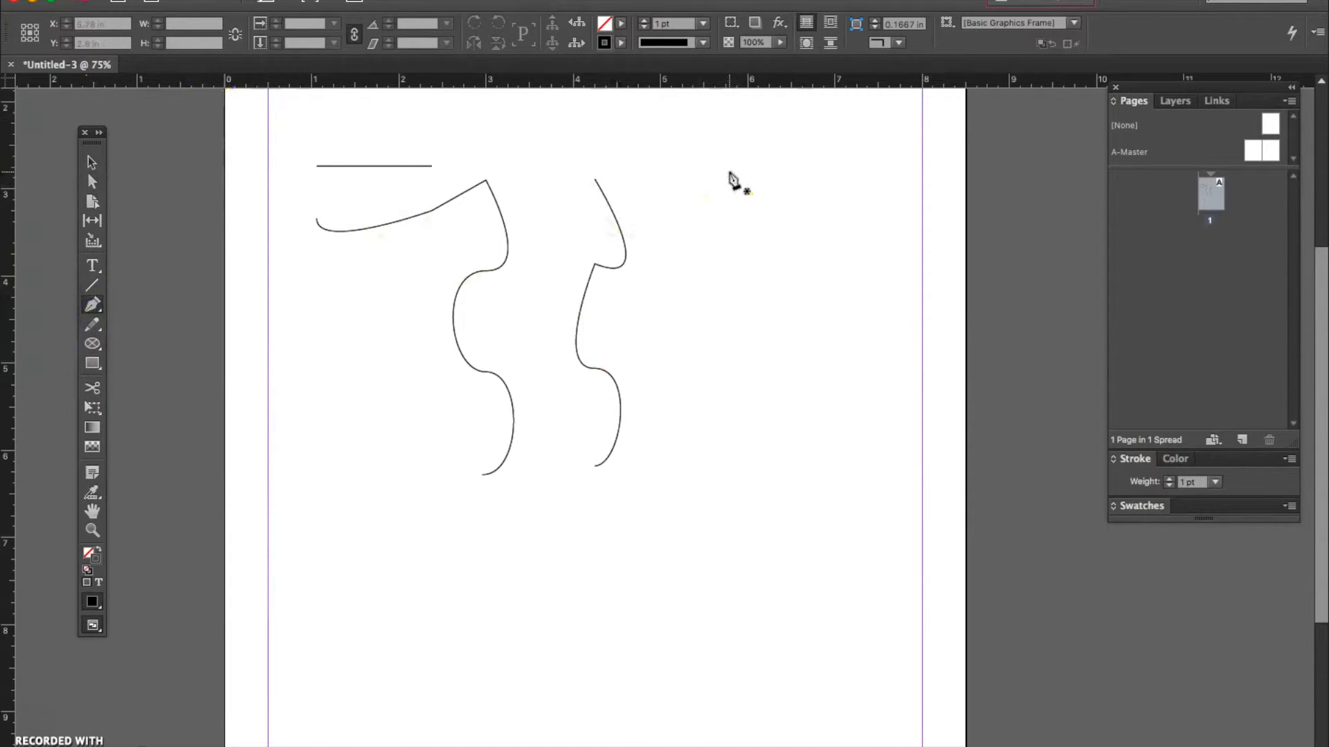
left_click(729, 172)
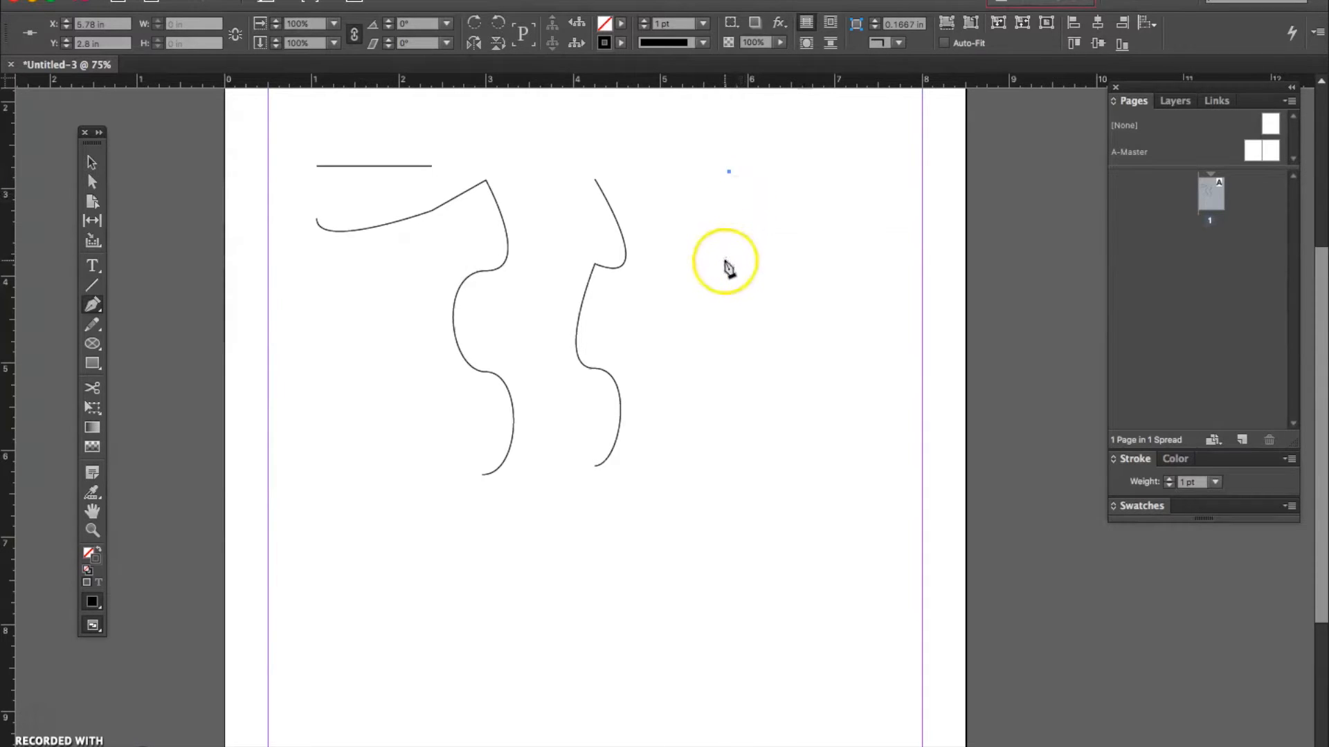
left_click_drag(727, 263, 682, 263)
left_click_drag(724, 370, 757, 374)
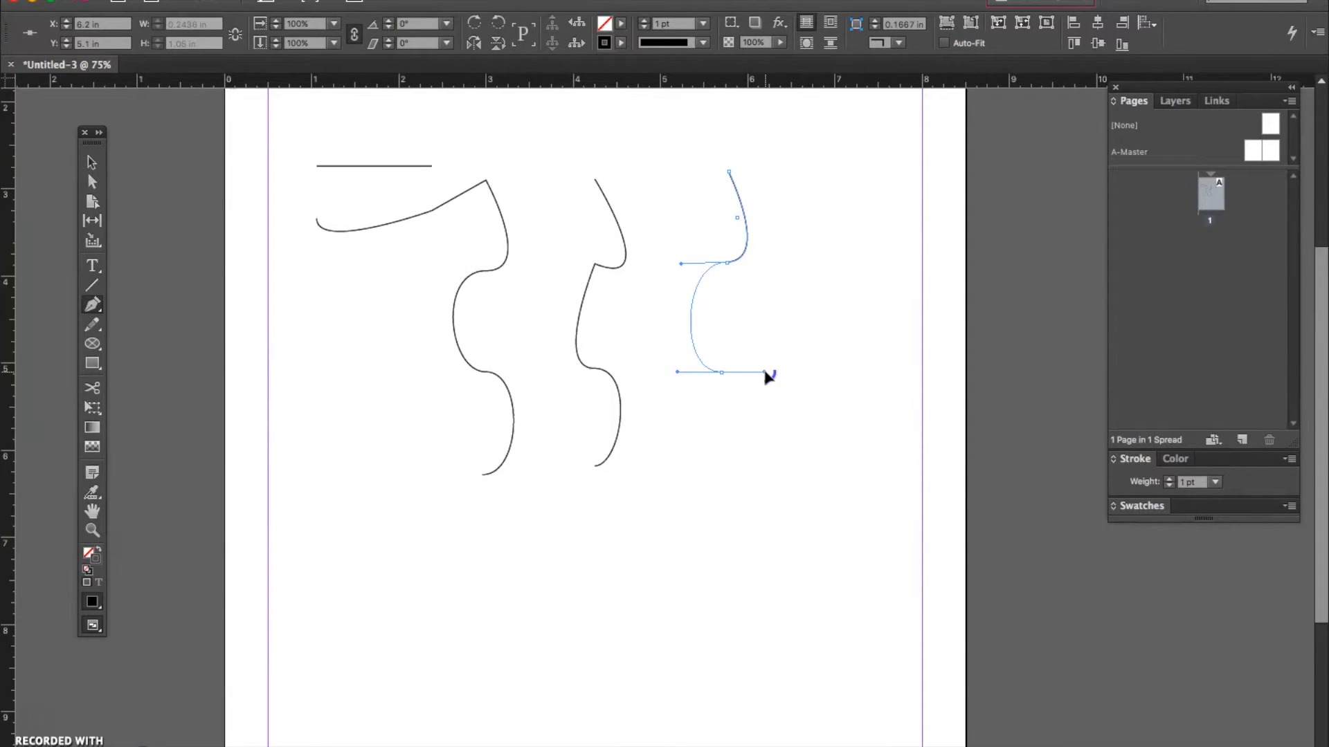
left_click_drag(763, 384, 687, 388)
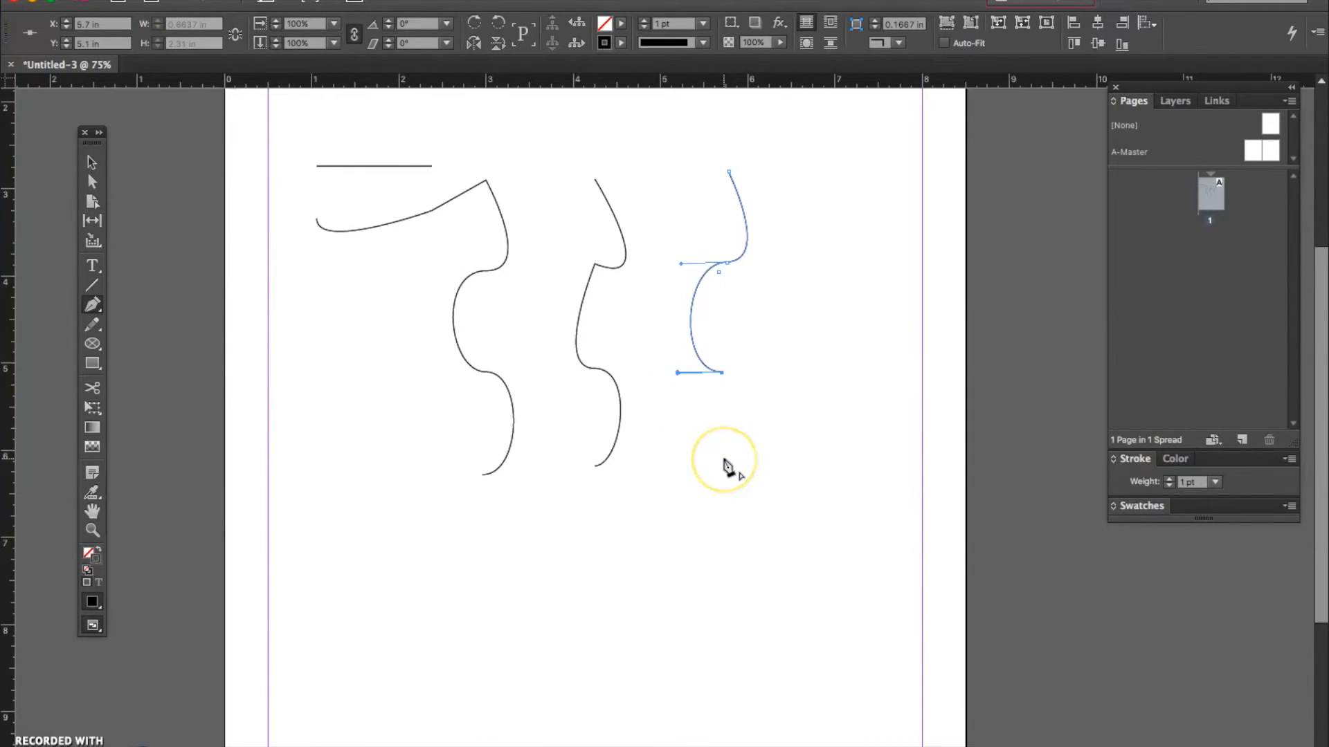
left_click_drag(724, 460, 776, 459)
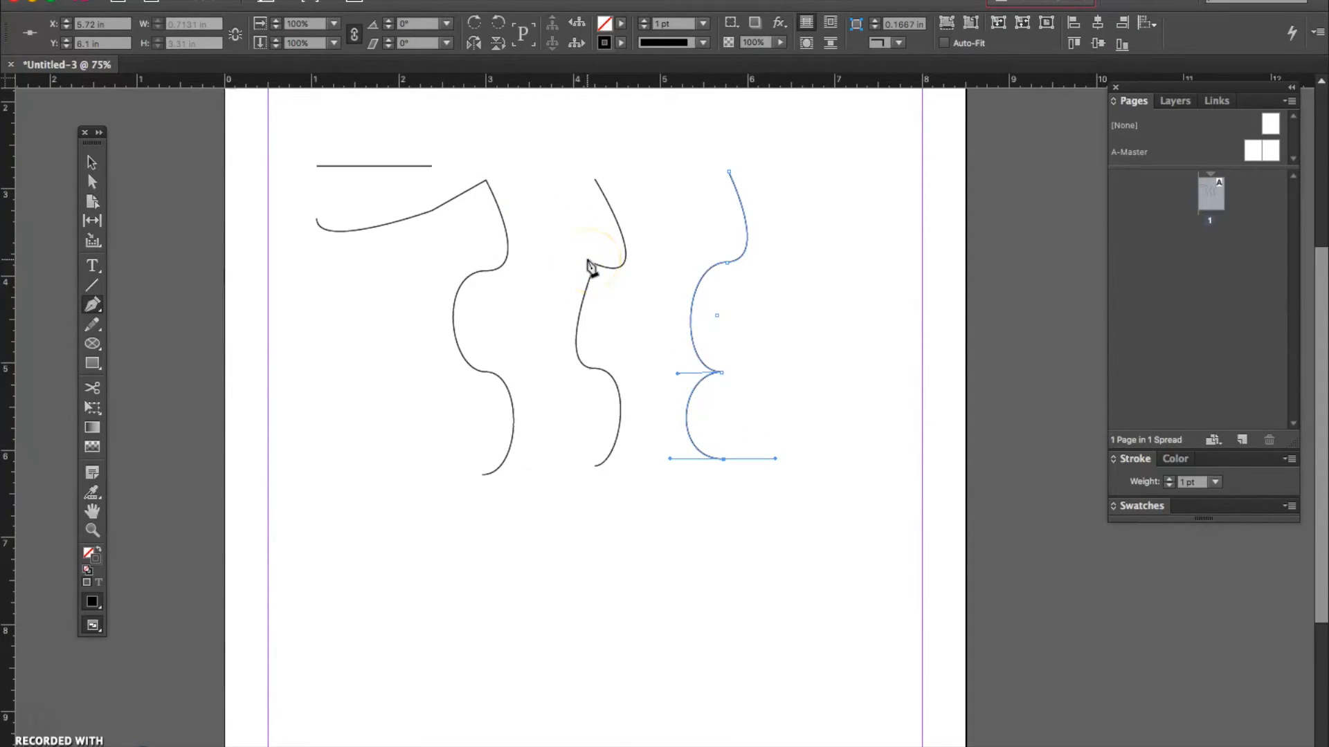
left_click(408, 548, "super")
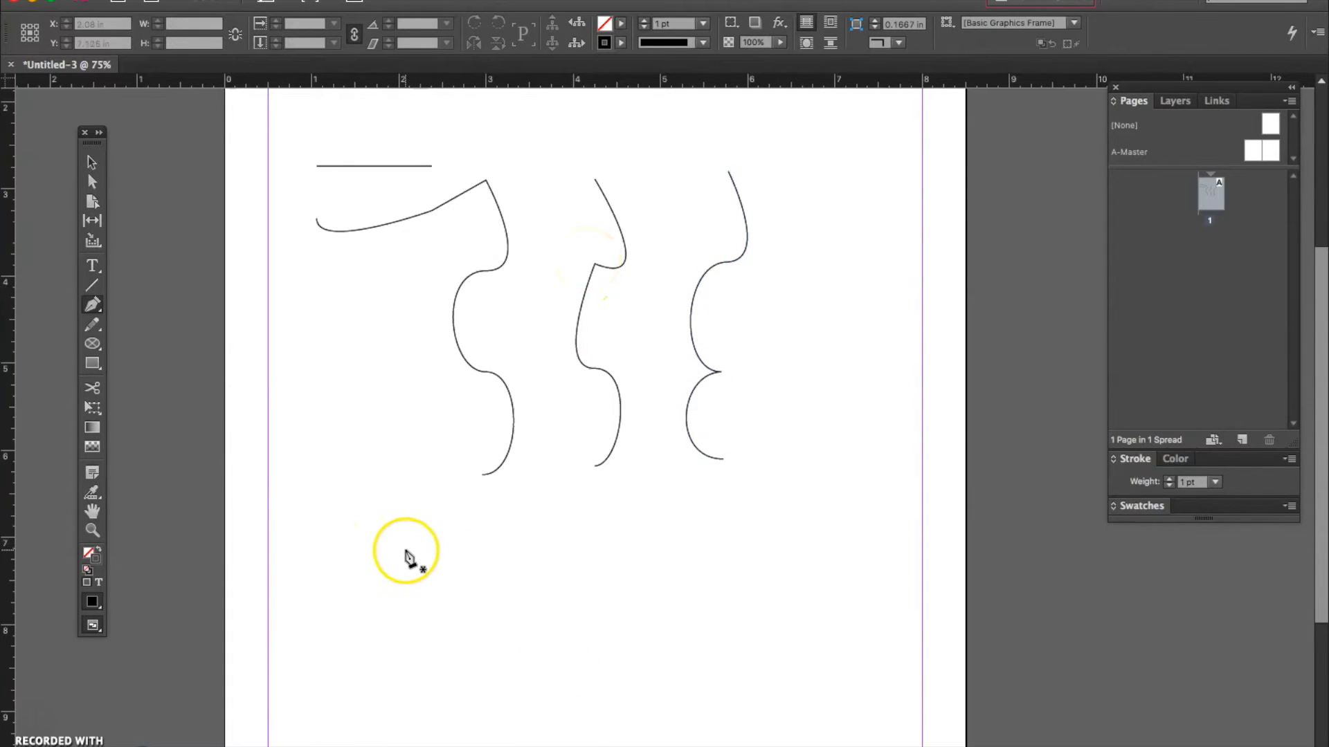
- Draw a horizontal wave below the vertical paths from about X 2.08 in to X 5.65 in at Y 7.14 in, dipping first and rising second
left_click_drag(406, 550, 406, 596)
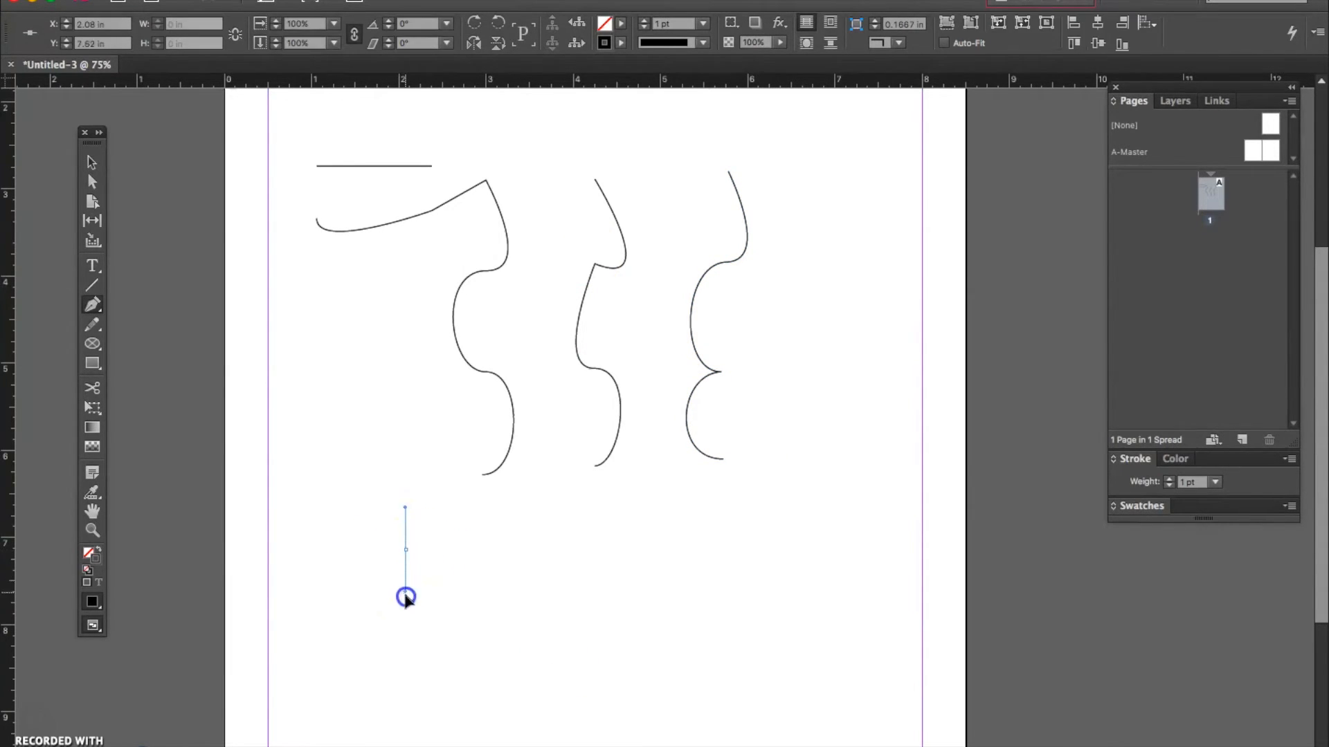
left_click_drag(575, 552, 577, 500)
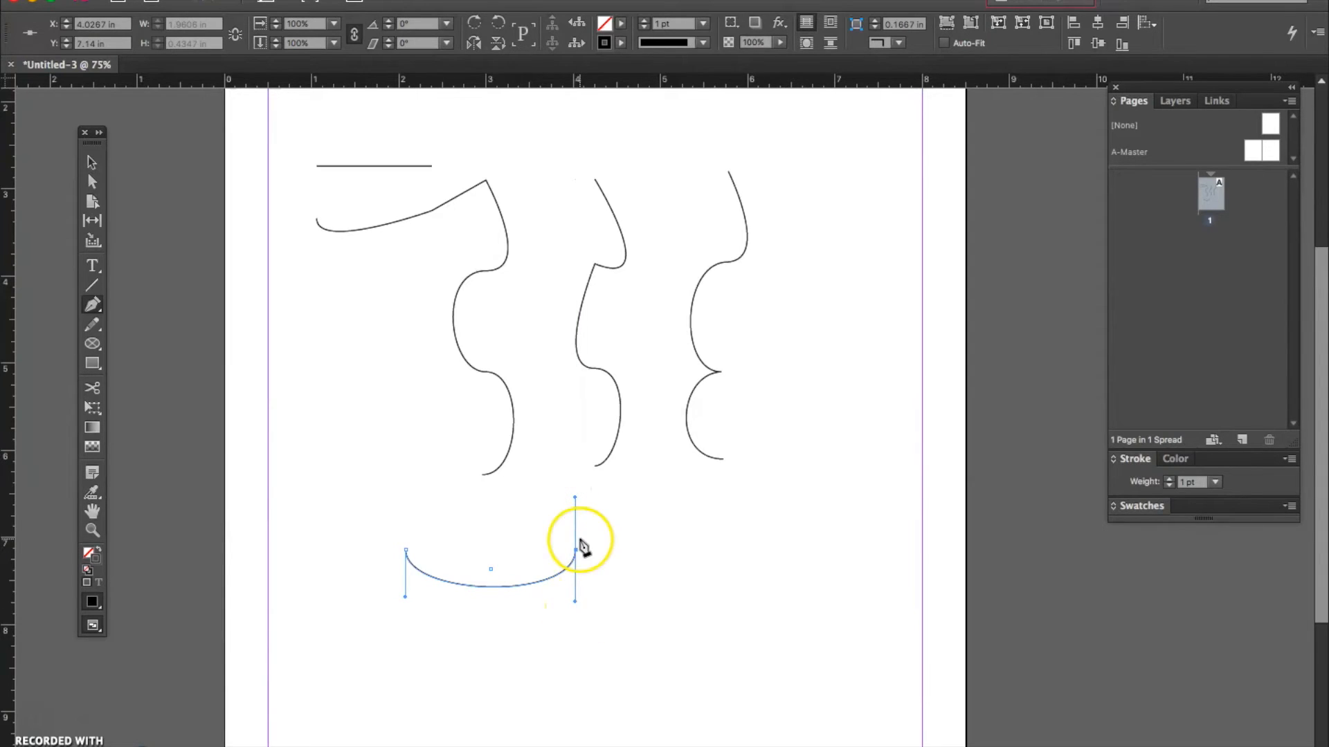
left_click_drag(716, 549, 713, 599)
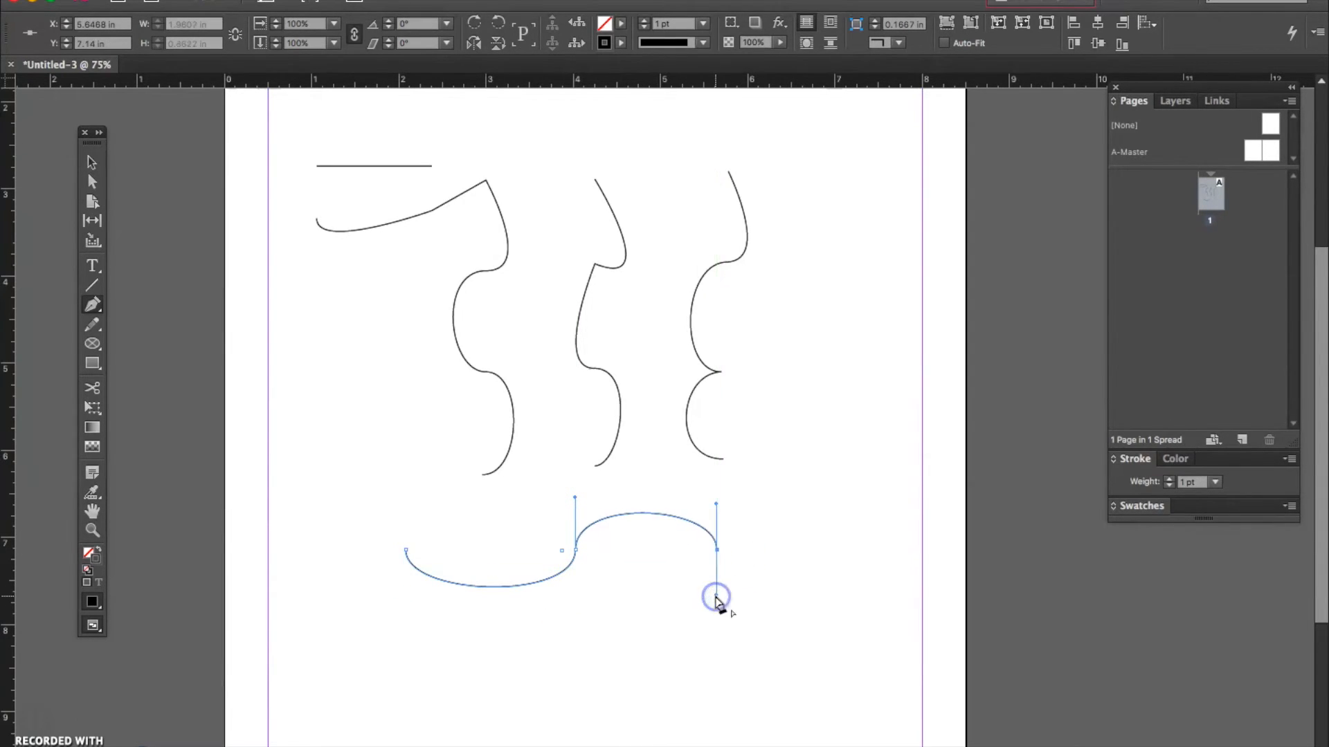
left_click(385, 663, "super")
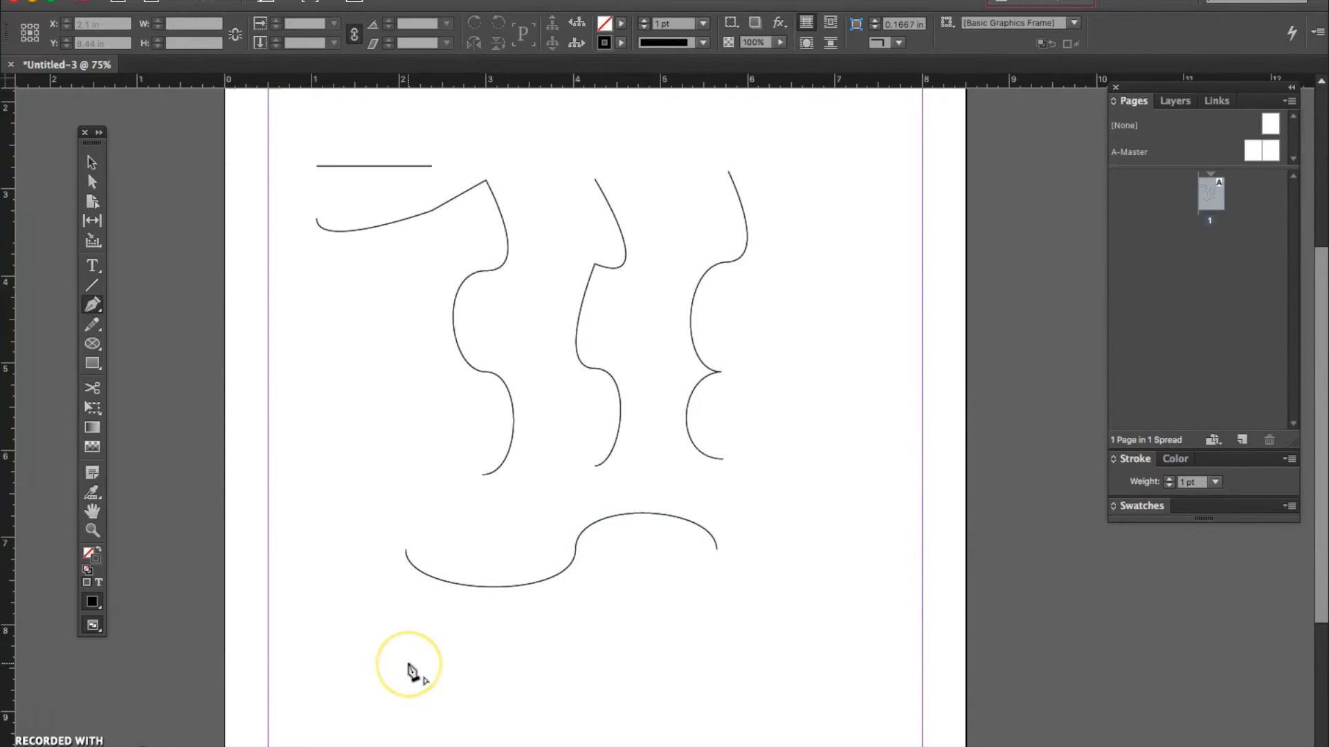
- Draw a two-scallop path from about X 2.07 in to X 5.65 in at Y 8.4 in, folding the middle handle down so both curves dip, and deselect
left_click(409, 666)
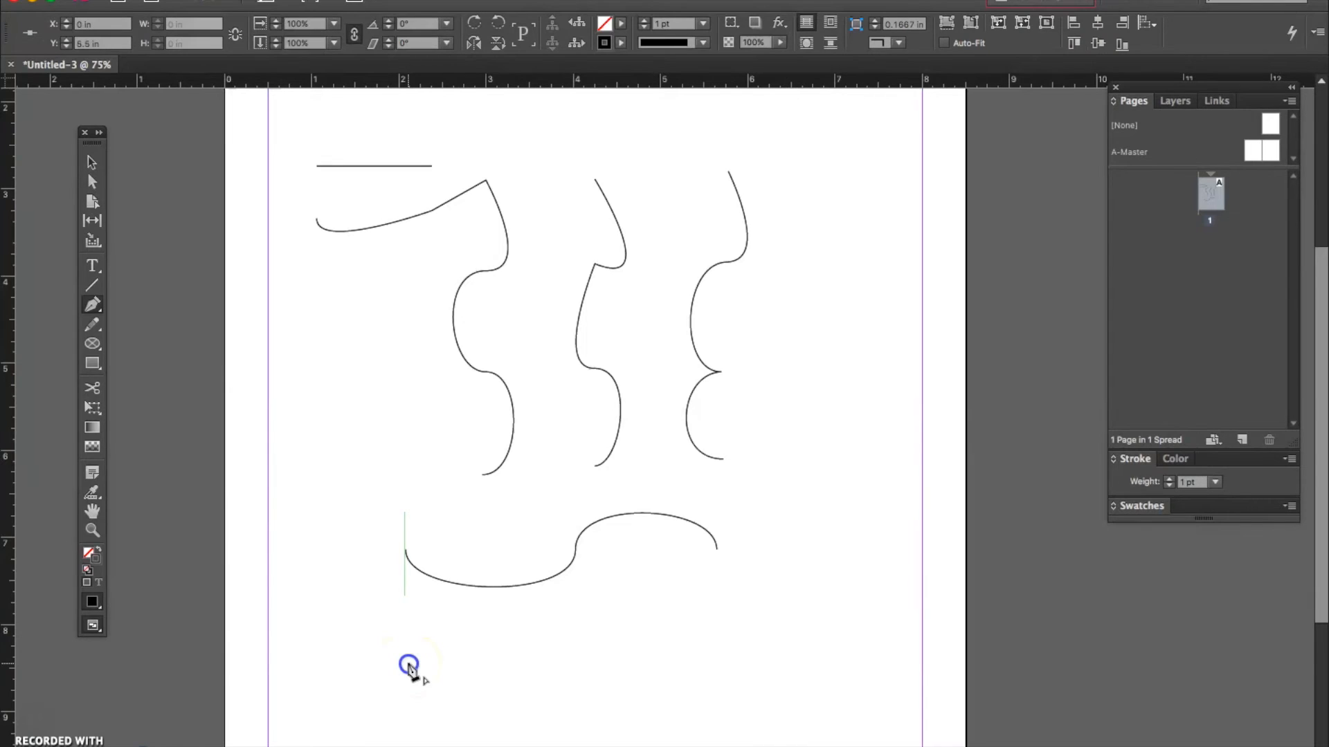
left_click(408, 717)
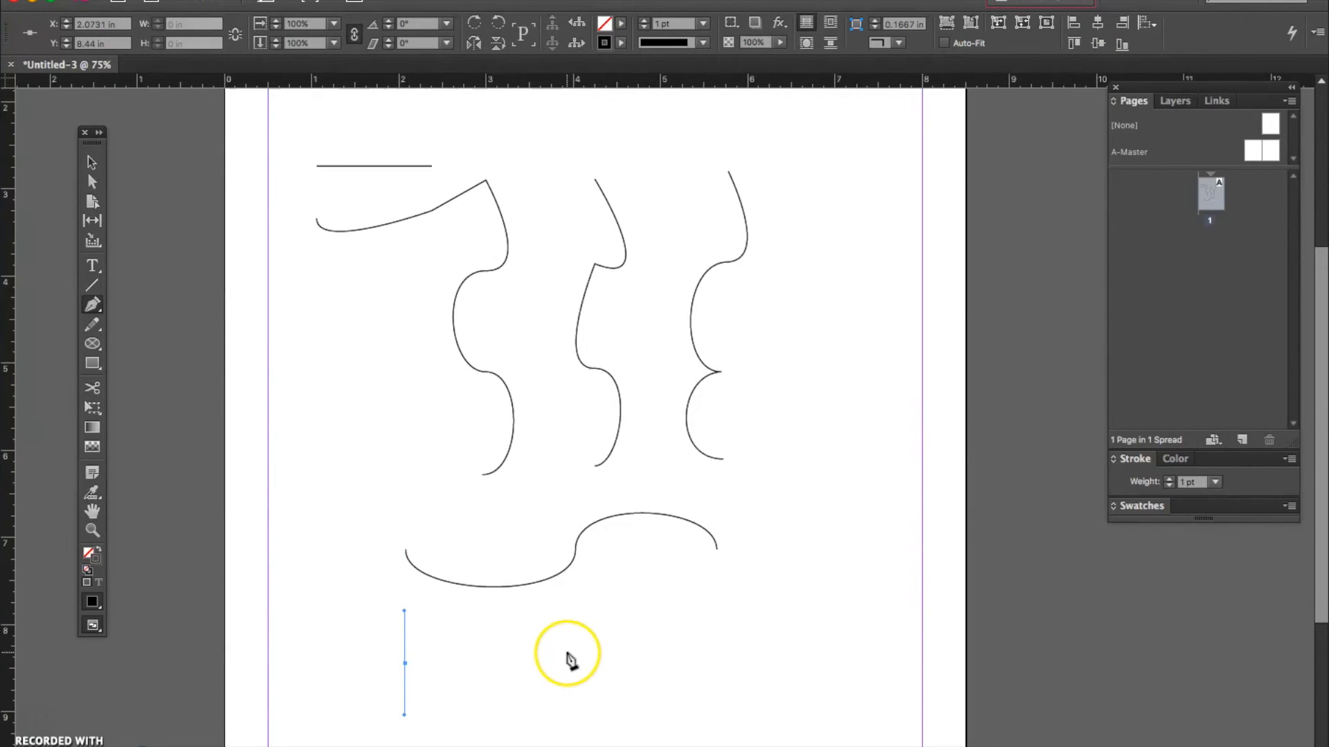
left_click_drag(566, 655, 567, 600)
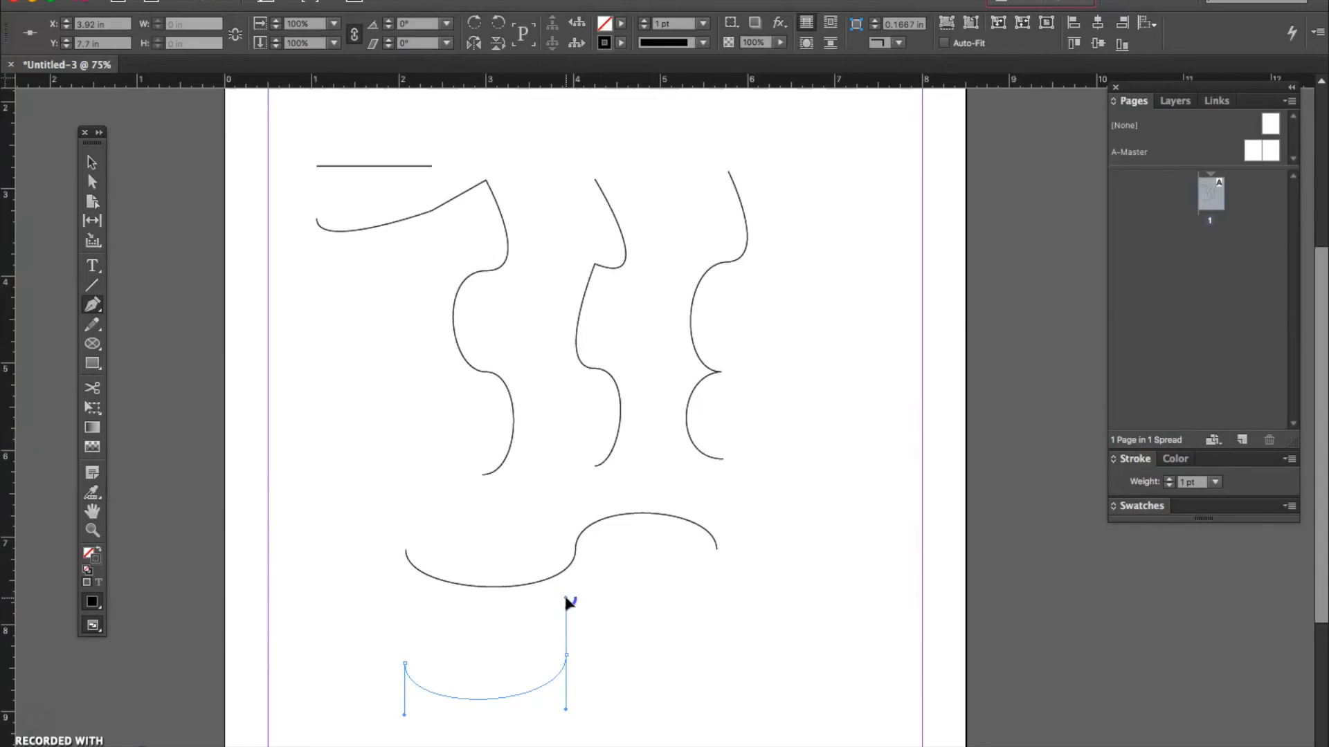
left_click_drag(566, 598, 567, 713)
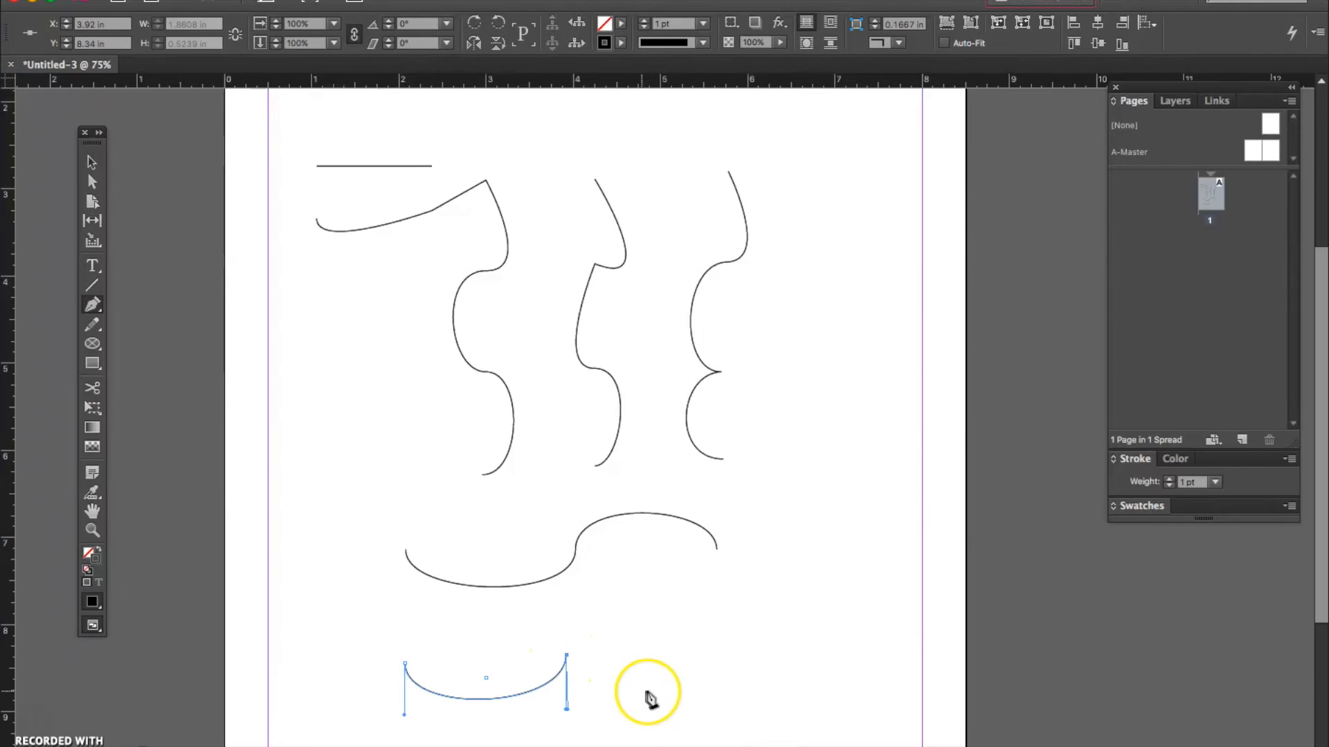
left_click(716, 653)
left_click_drag(717, 655, 717, 592)
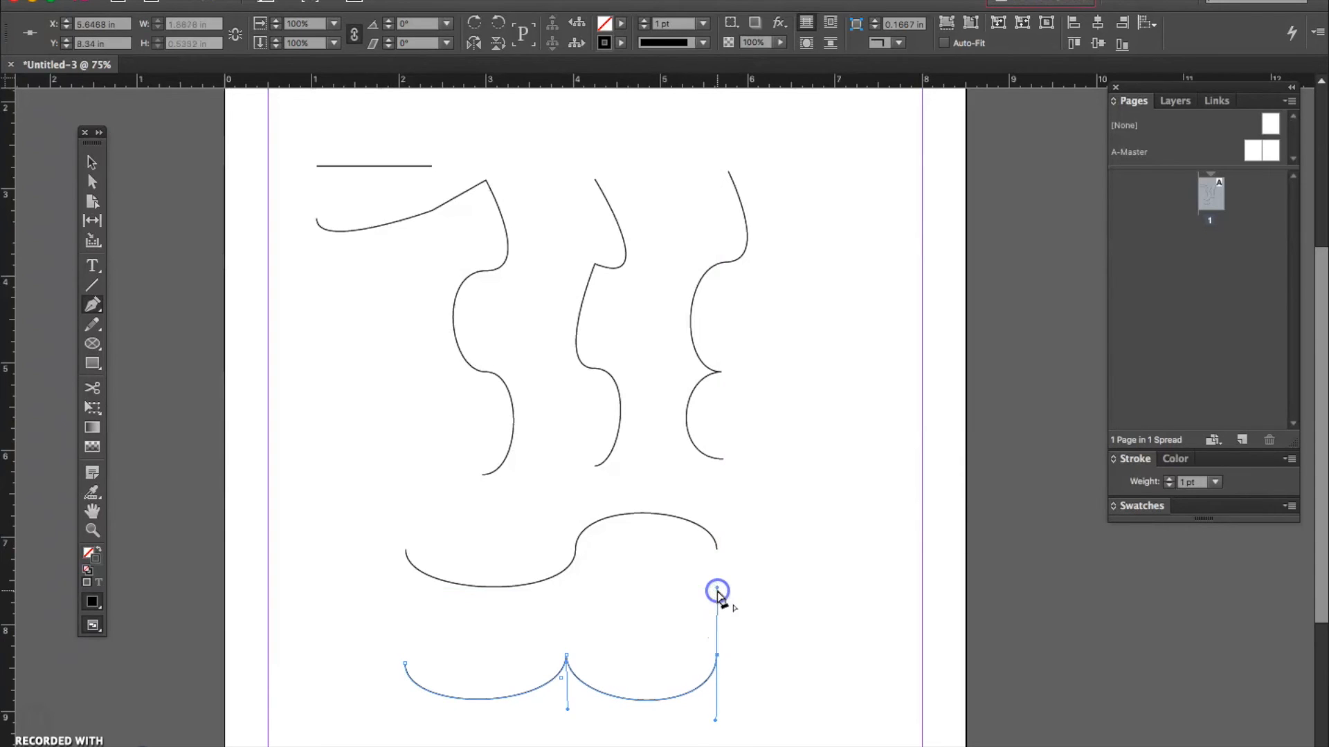
key("super+shift+a")
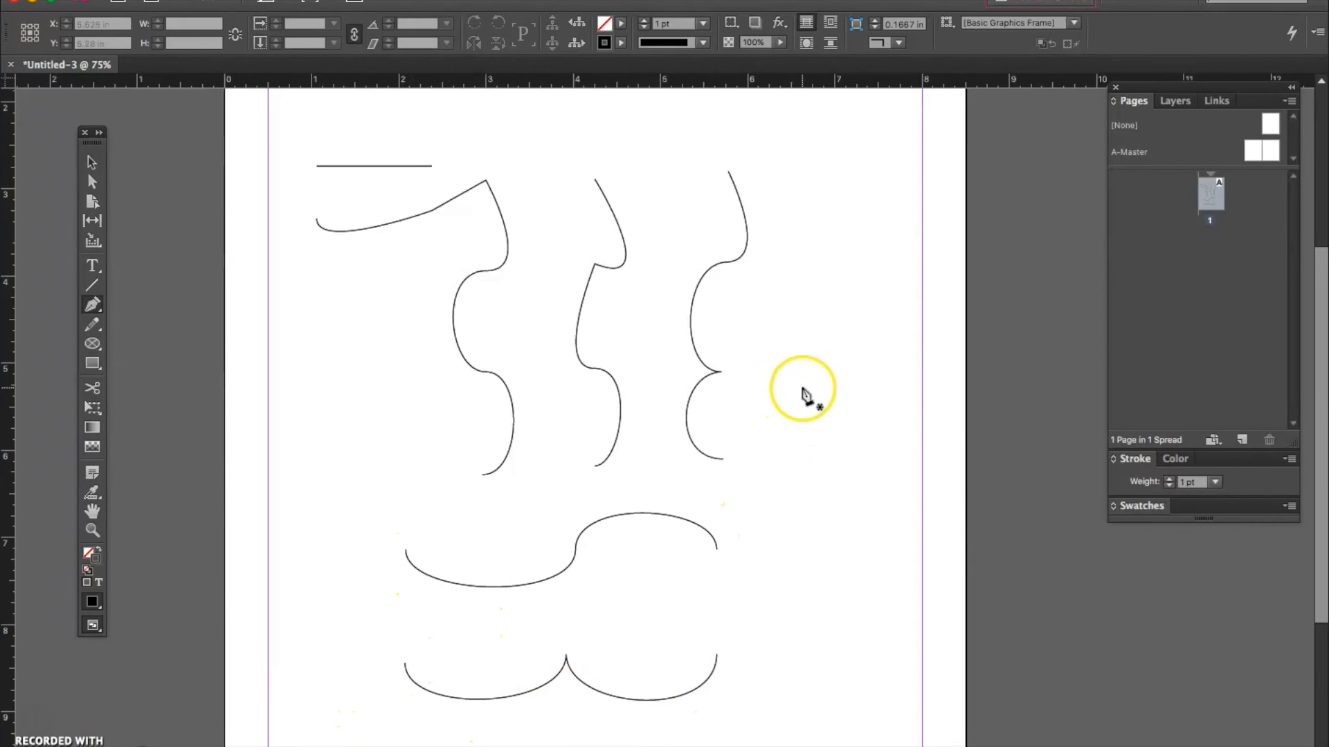
- Draw a path about 2.26 in tall bulging right to a corner anchor at X 6.82 in, Y 7 in, and dipping to X 6.14 in
left_click_drag(802, 388, 865, 393)
left_click_drag(820, 537, 768, 543)
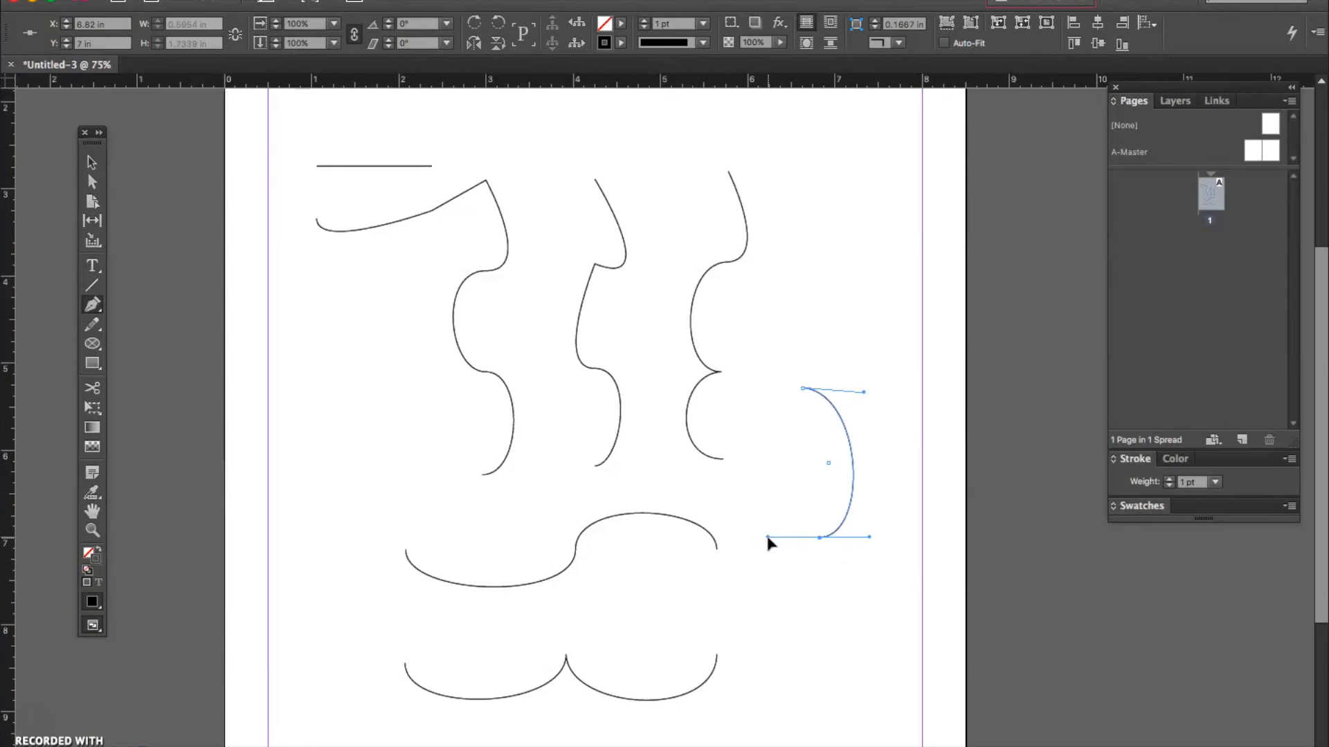
left_click_drag(768, 539, 828, 582)
left_click_drag(760, 538, 747, 461)
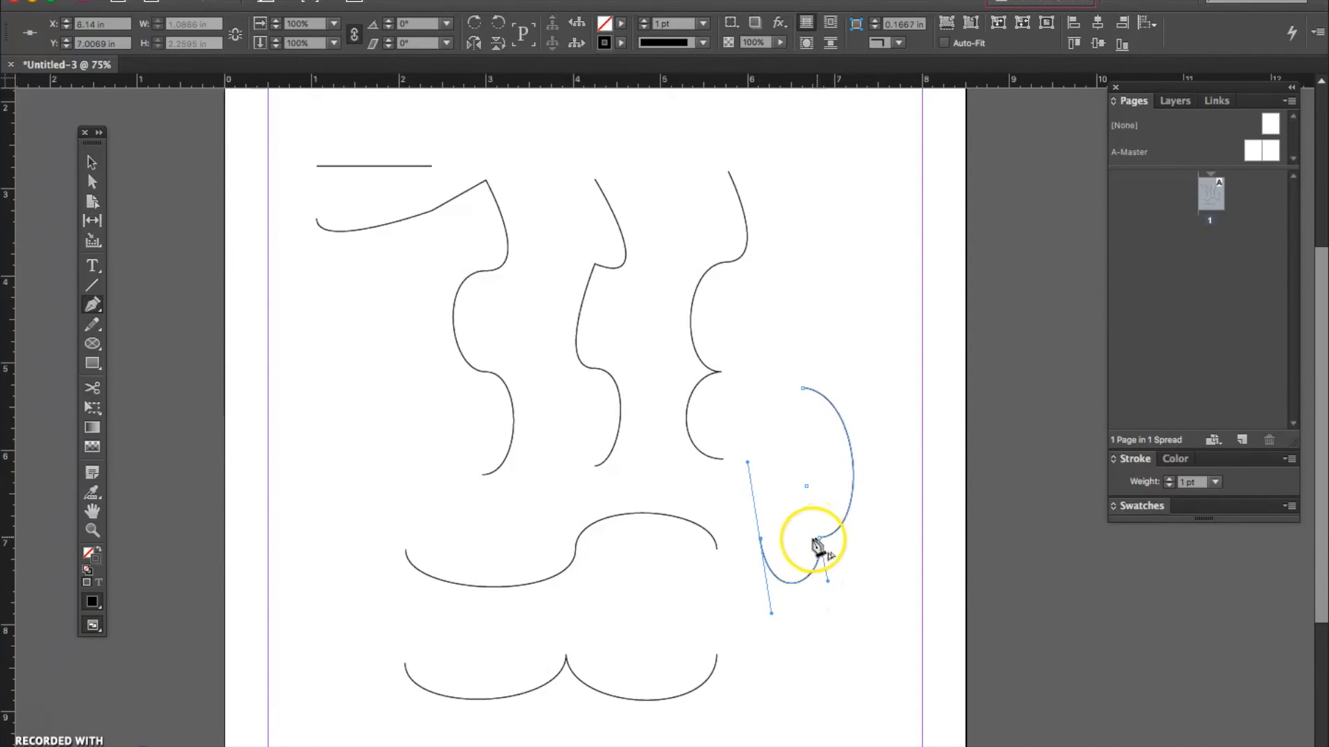
- Use Direct Selection to swing the corner anchor's right handle to its upper left, bending the new path's long curve into an S
left_click(88, 179)
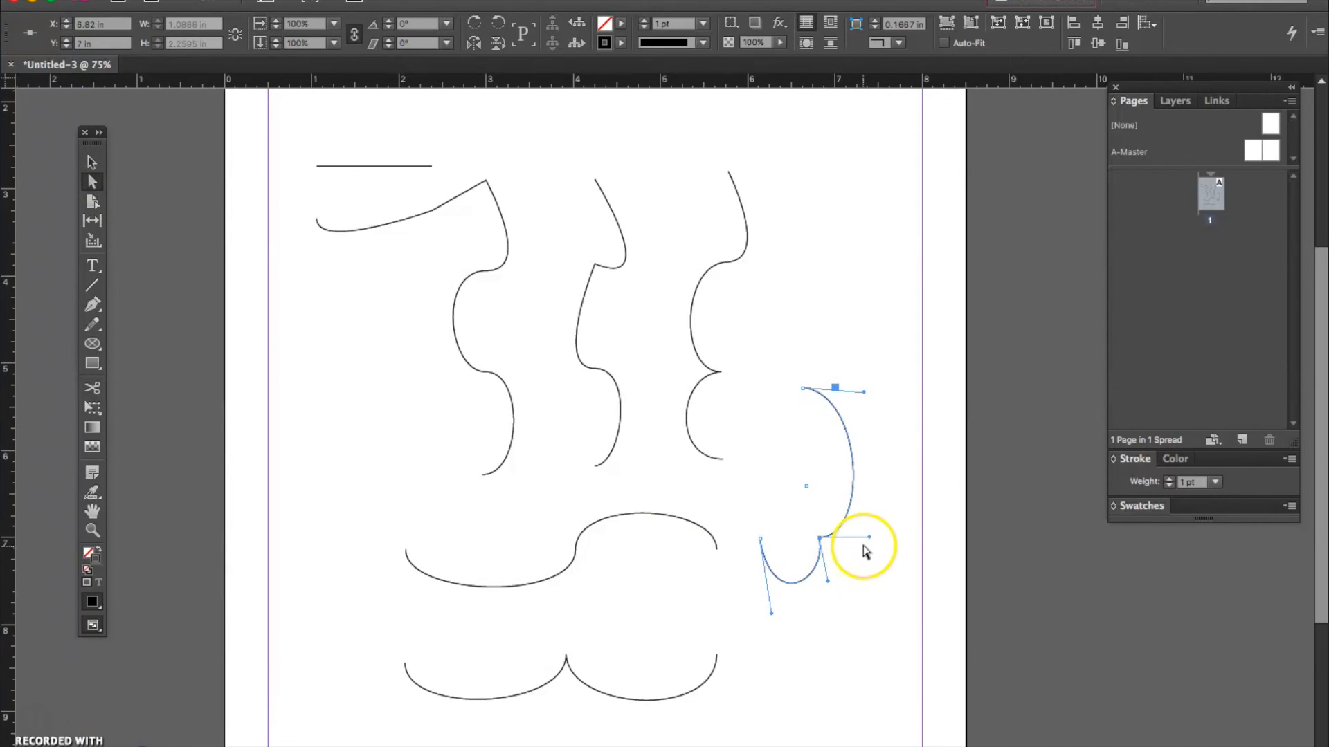
left_click_drag(871, 540, 776, 512)
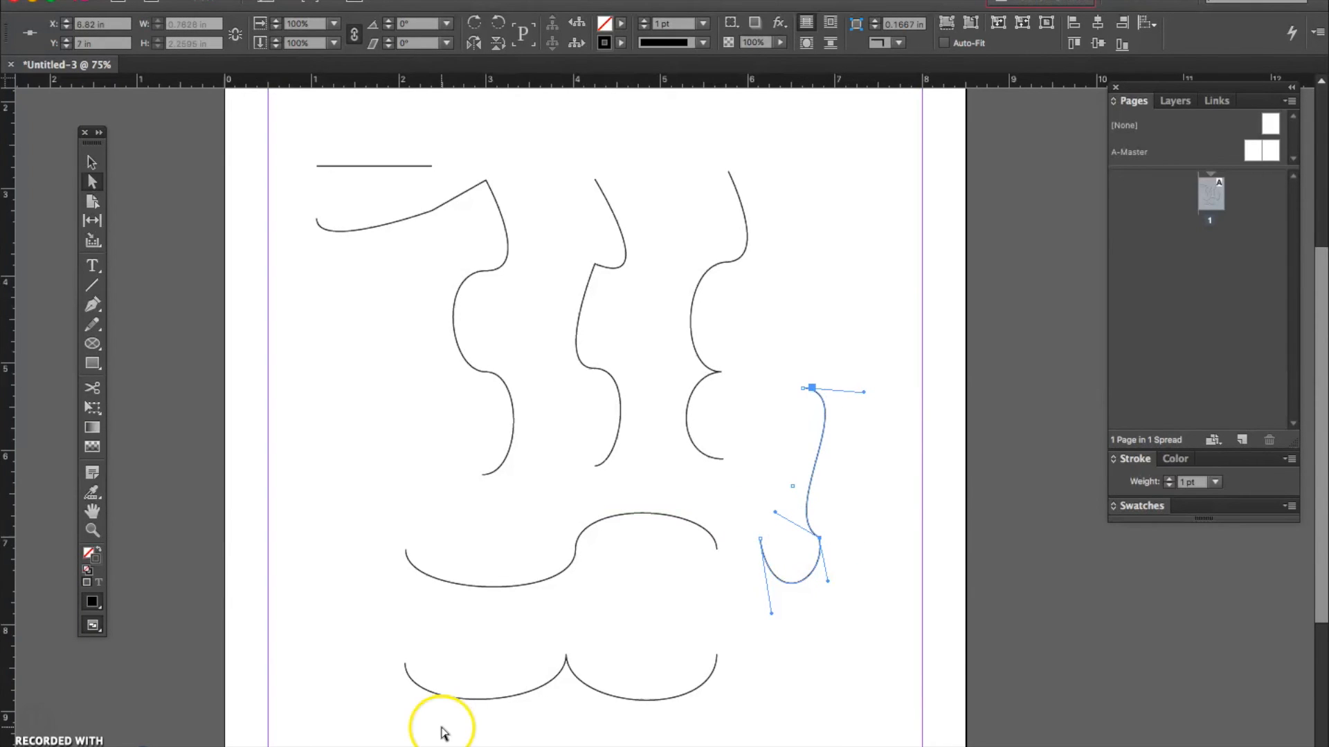